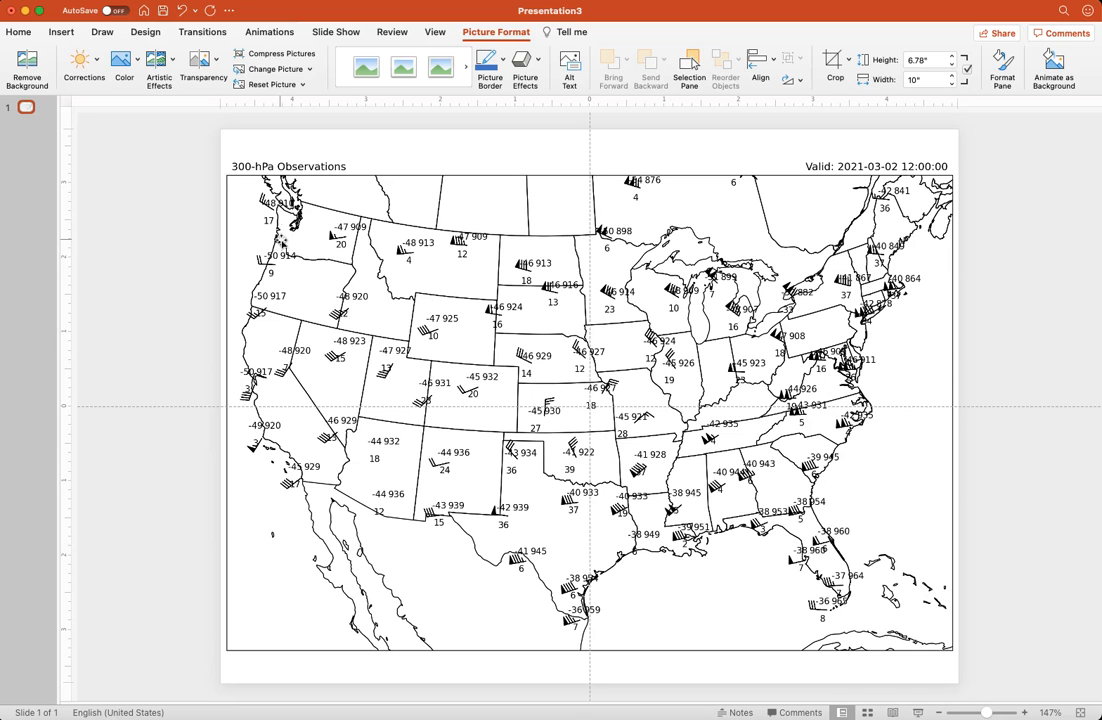
# Draw a Curve shape about 4.4" wide and 1.54" high from northeastern North Dakota across the Great Lakes to the Atlantic off New Jersey
pyautogui.click(24, 34)
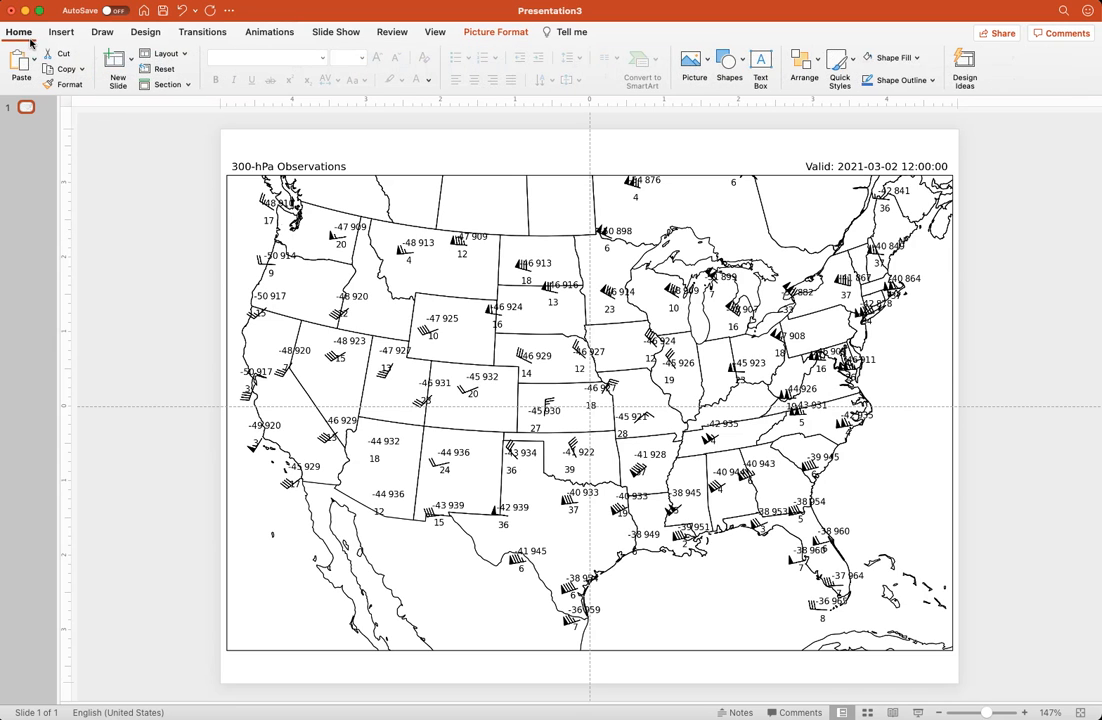
pyautogui.click(106, 33)
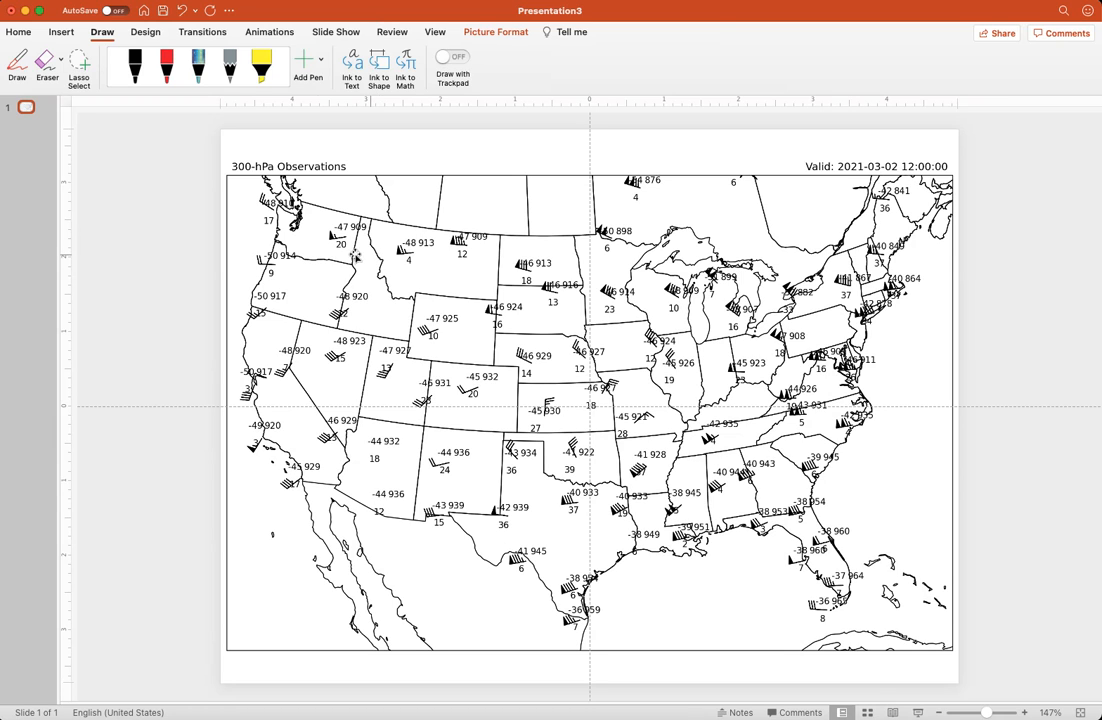
pyautogui.click(61, 33)
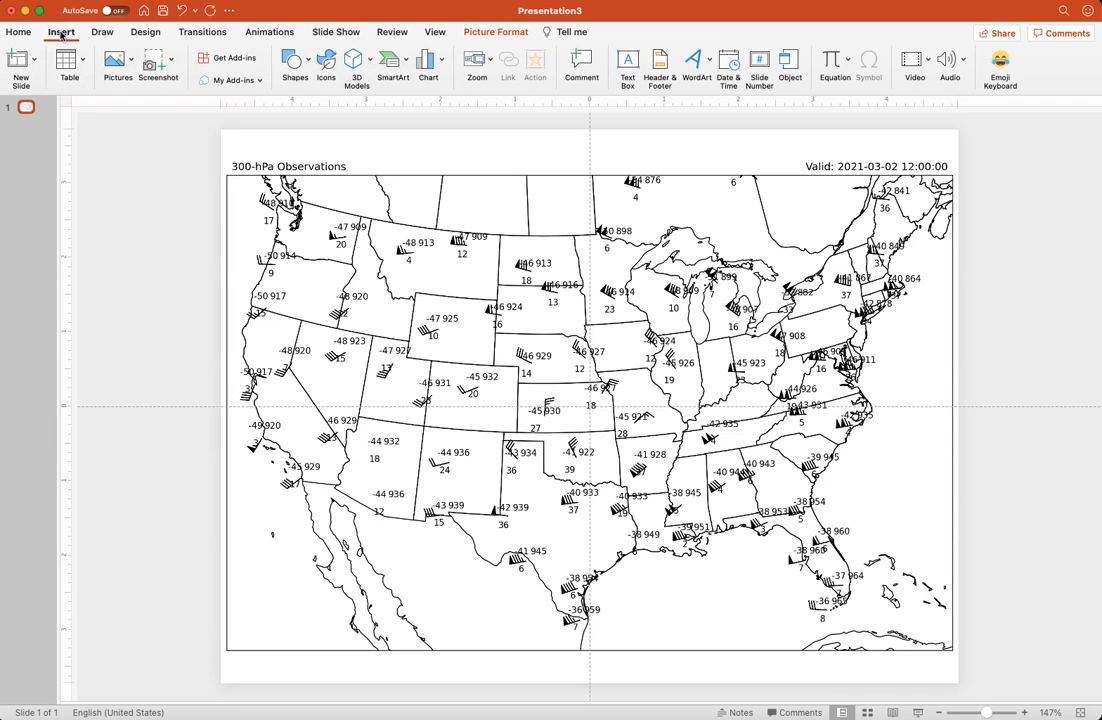
pyautogui.click(309, 63)
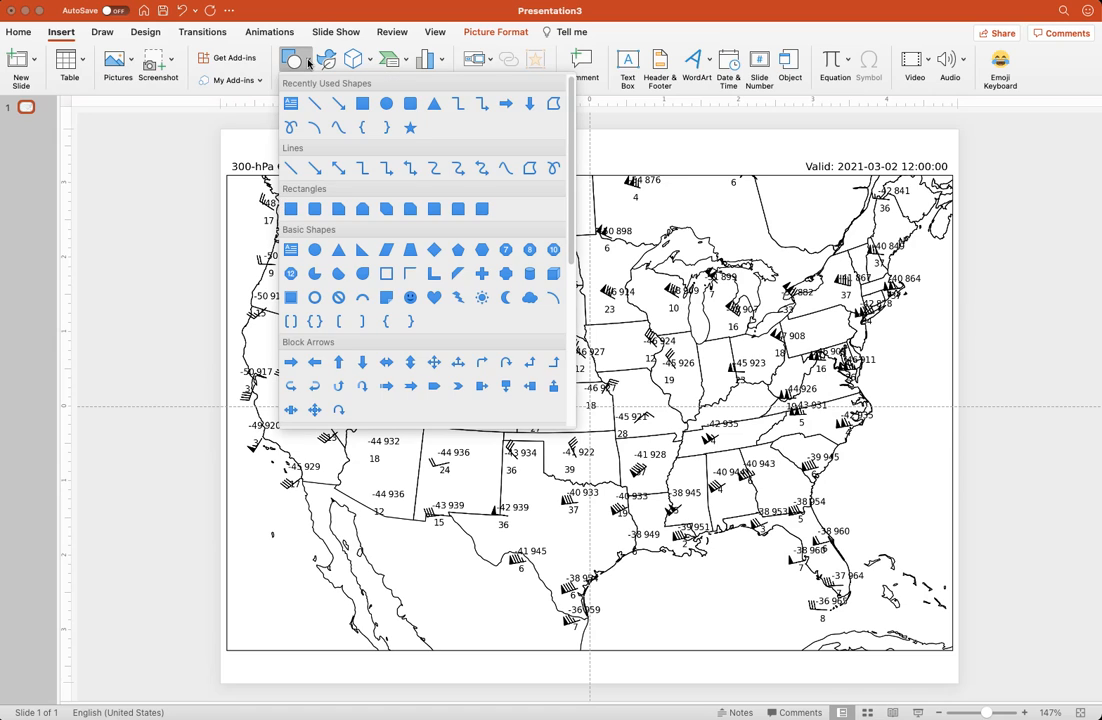
pyautogui.click(335, 134)
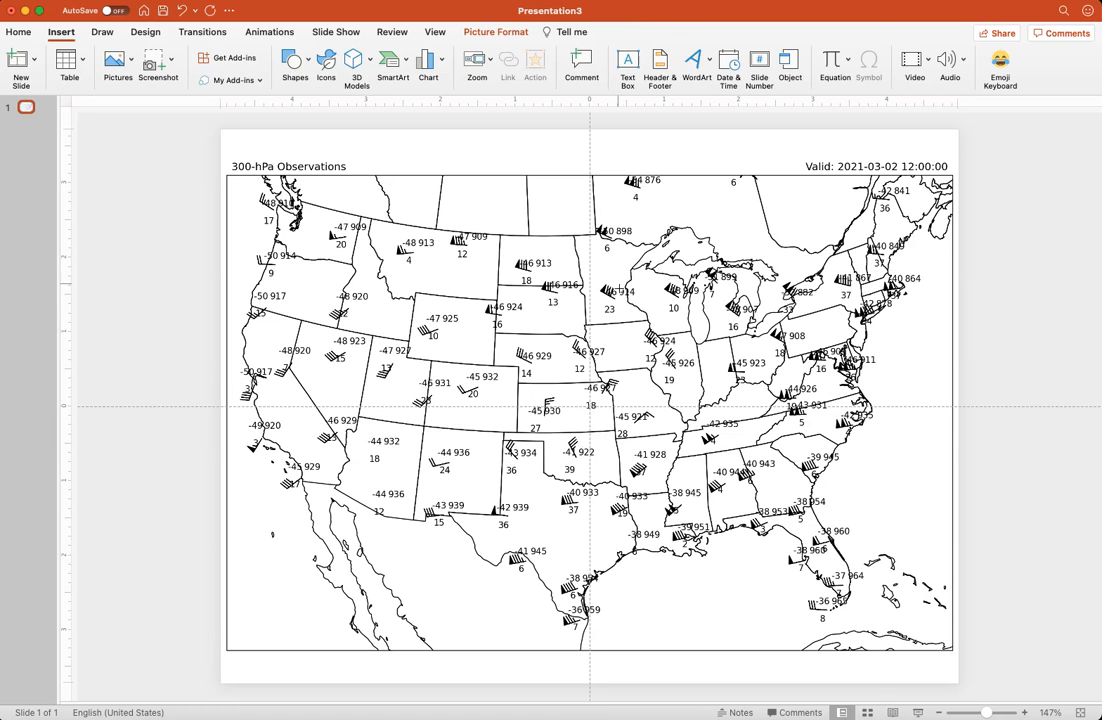
pyautogui.click(571, 225)
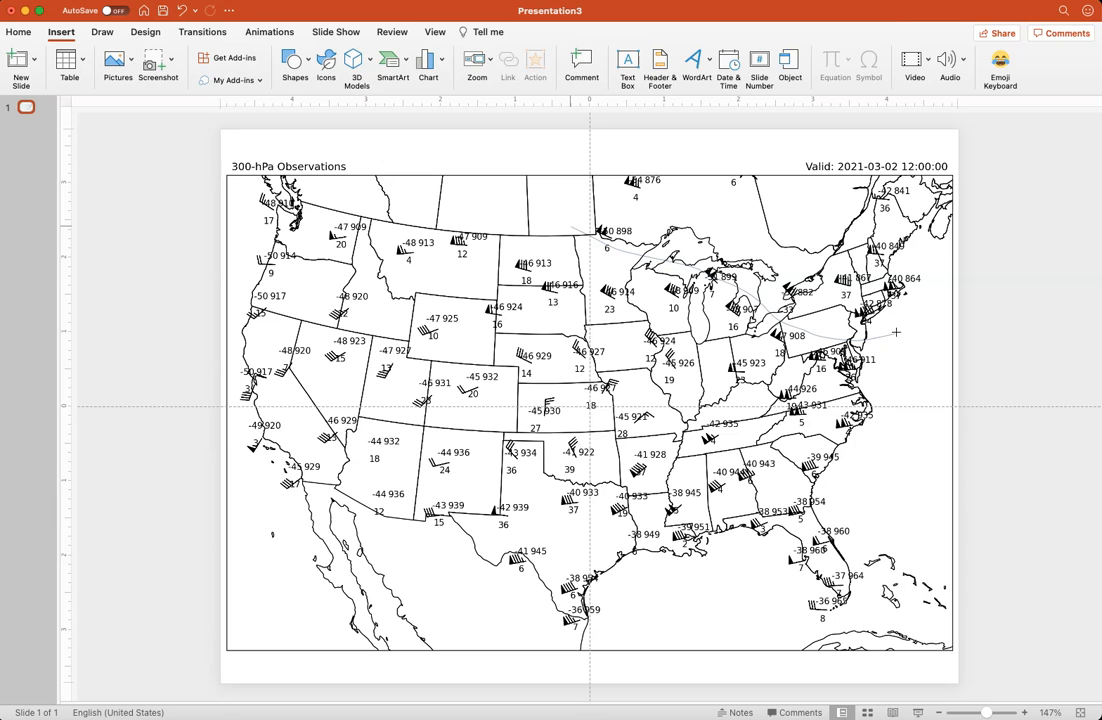
pyautogui.doubleClick(773, 289)
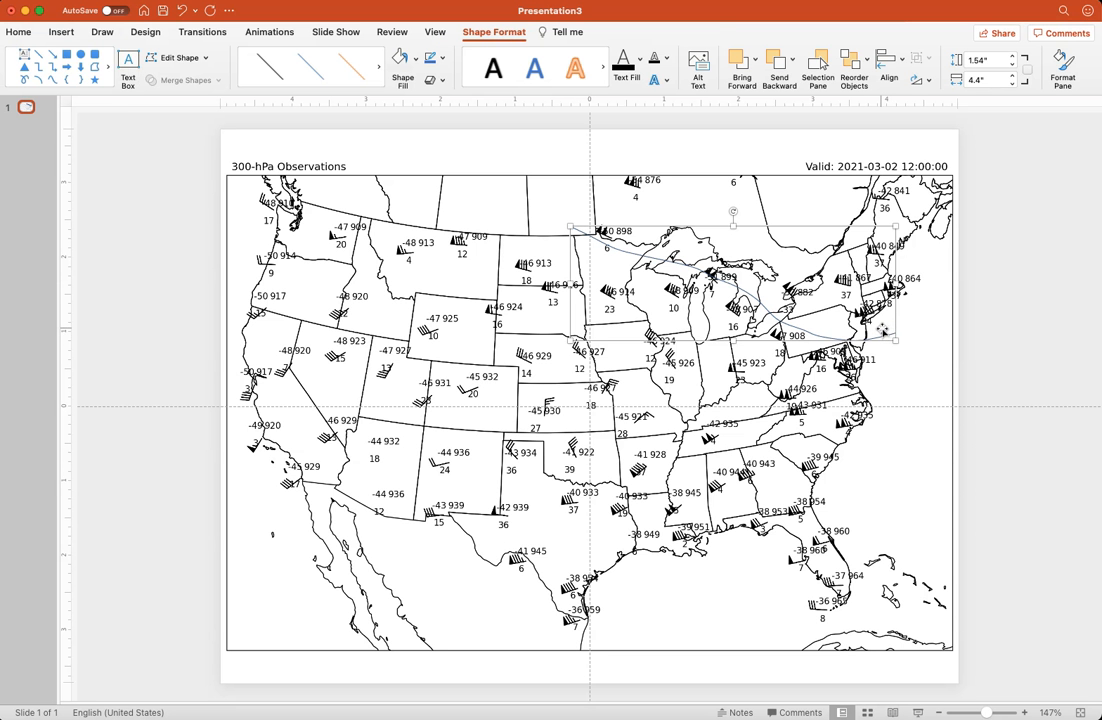
# Set the curve's outline weight to 2¼ pt
pyautogui.click(442, 62)
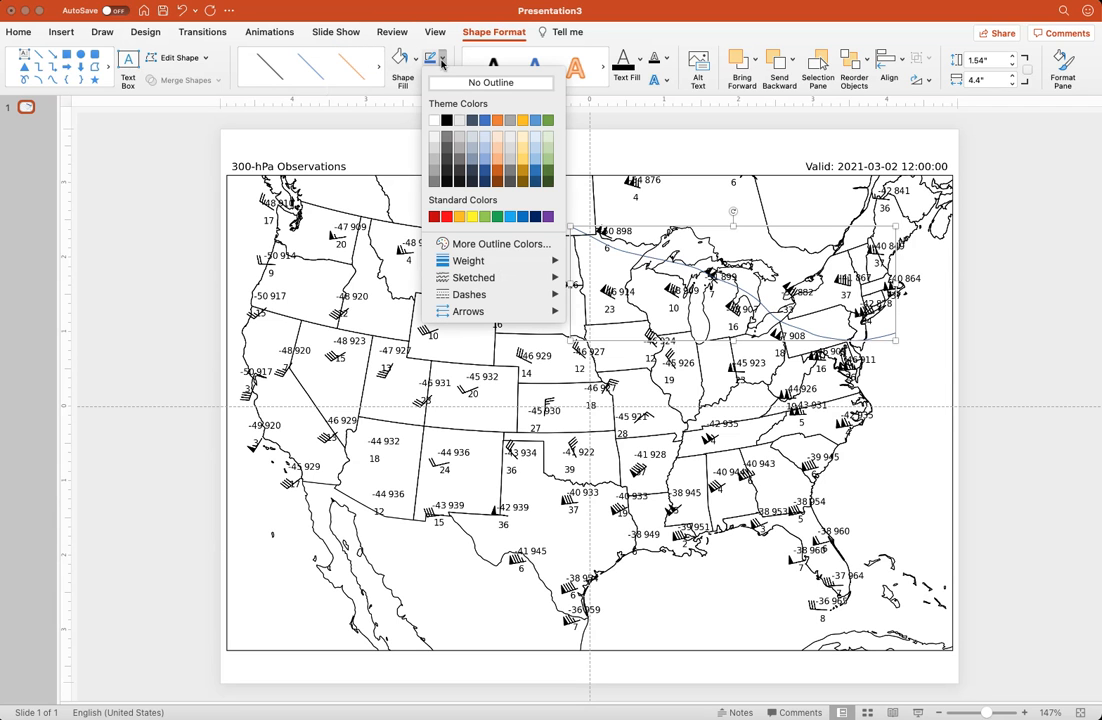
pyautogui.moveTo(555, 260)
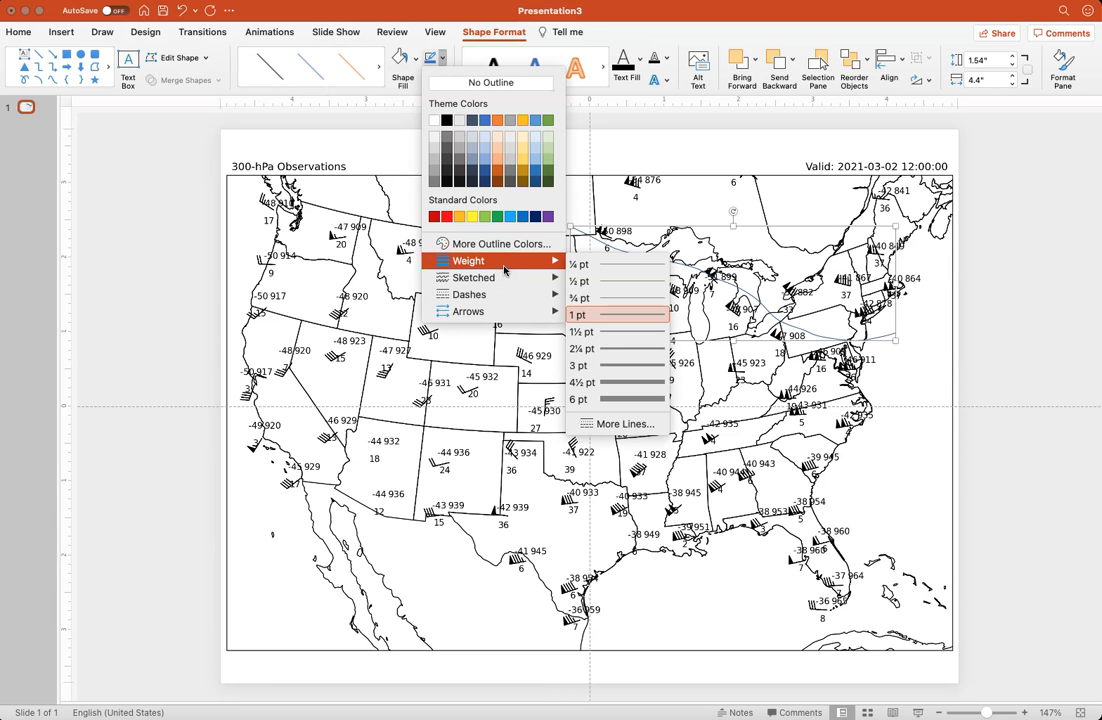
pyautogui.click(627, 349)
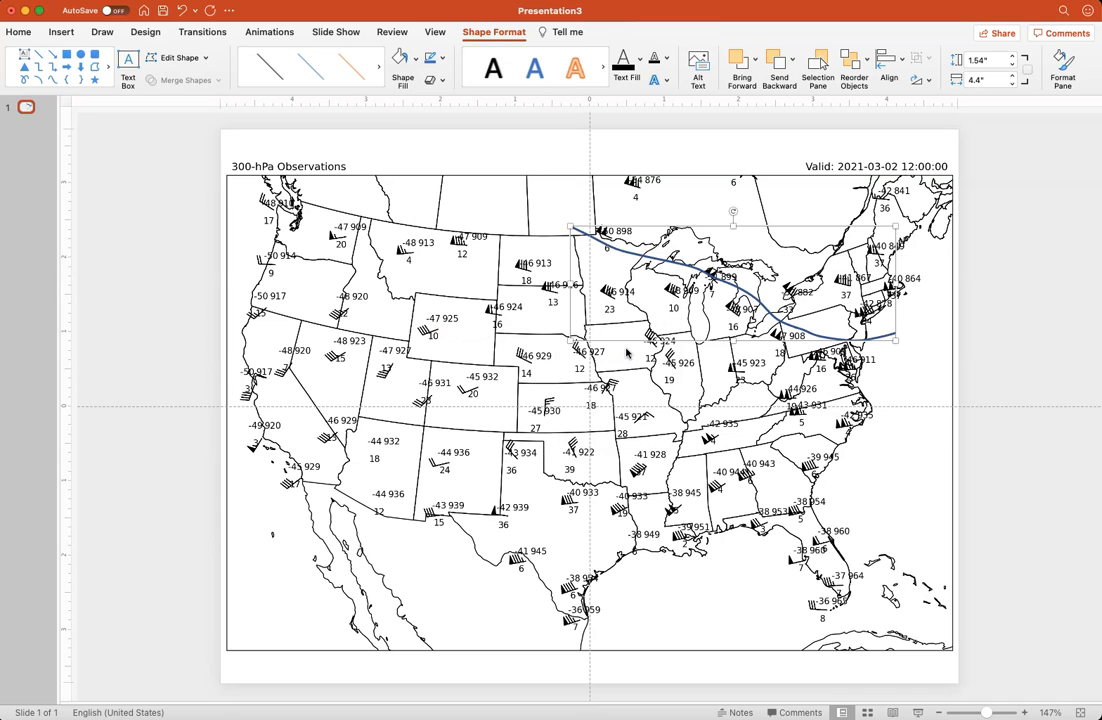
# Set the curve's outline to 1½ pt weight and black
pyautogui.click(442, 58)
pyautogui.moveTo(548, 261)
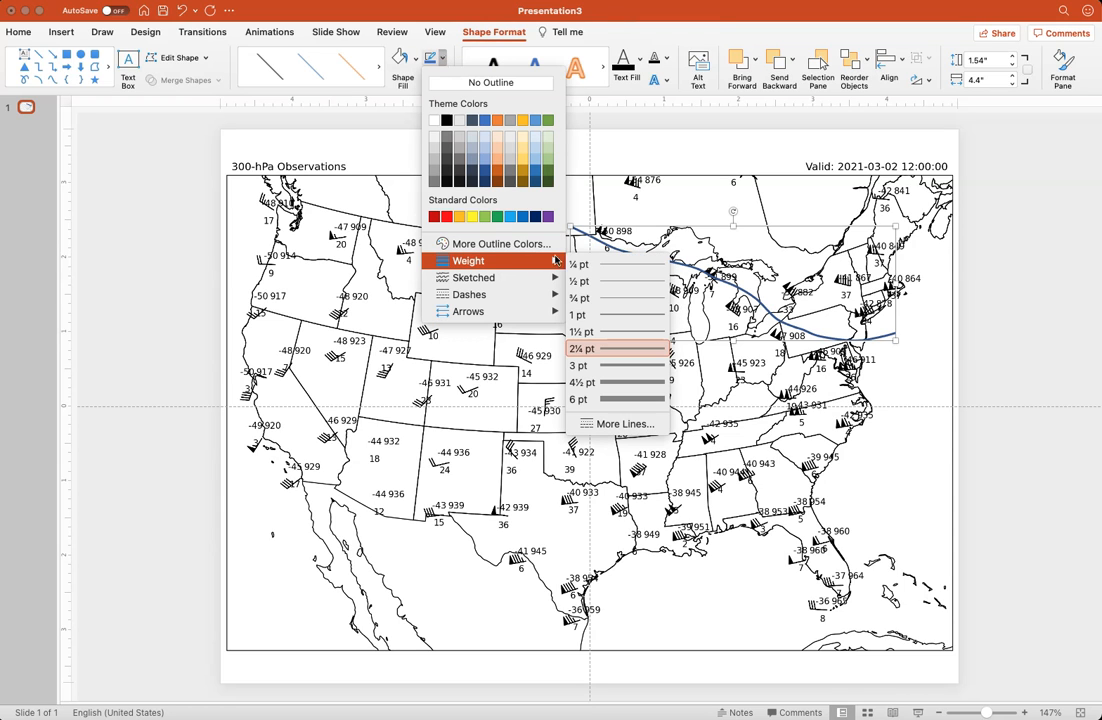
pyautogui.click(627, 331)
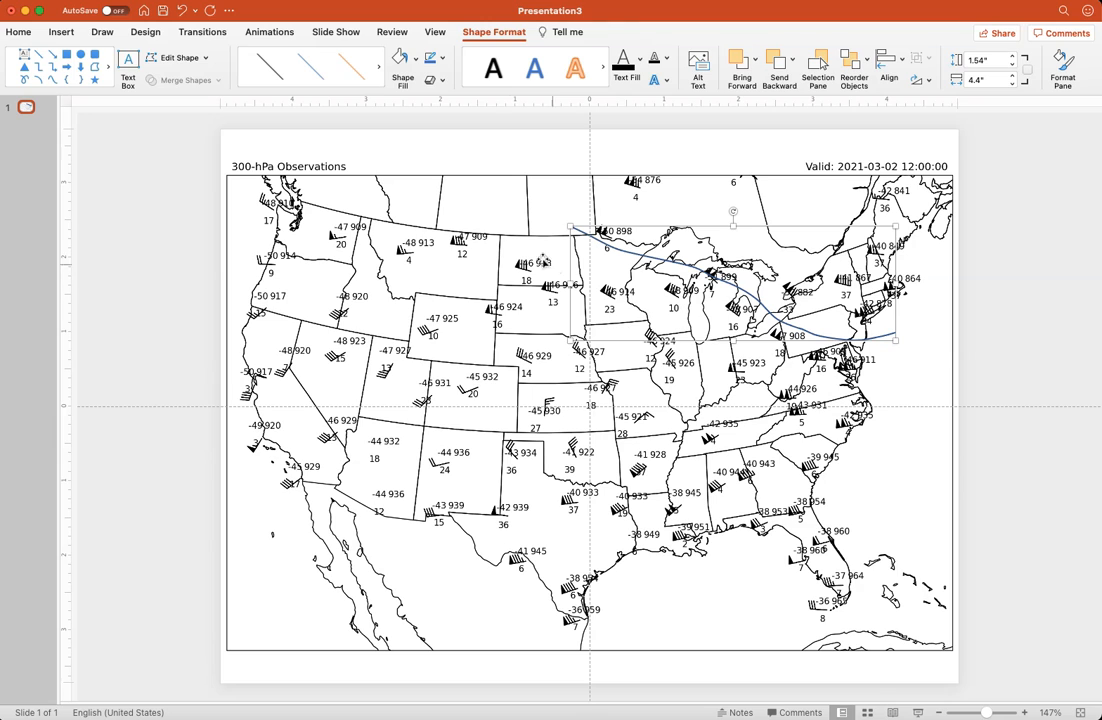
pyautogui.click(446, 60)
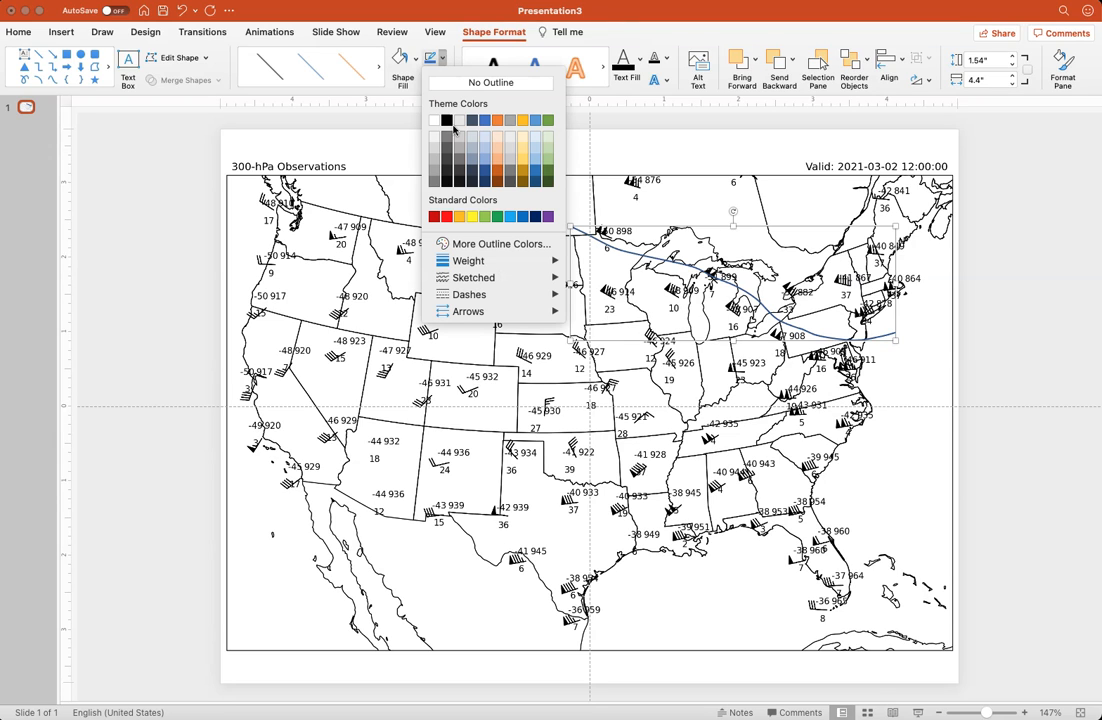
pyautogui.click(447, 120)
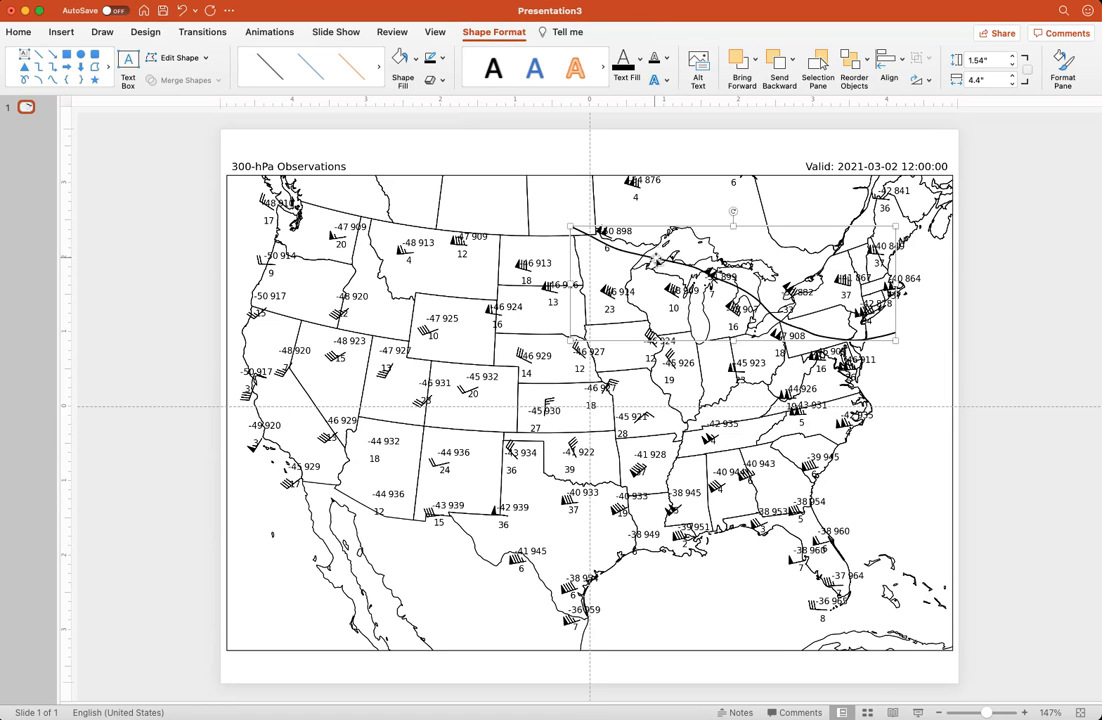
# Try to open the curve's points for editing
pyautogui.doubleClick(656, 260)
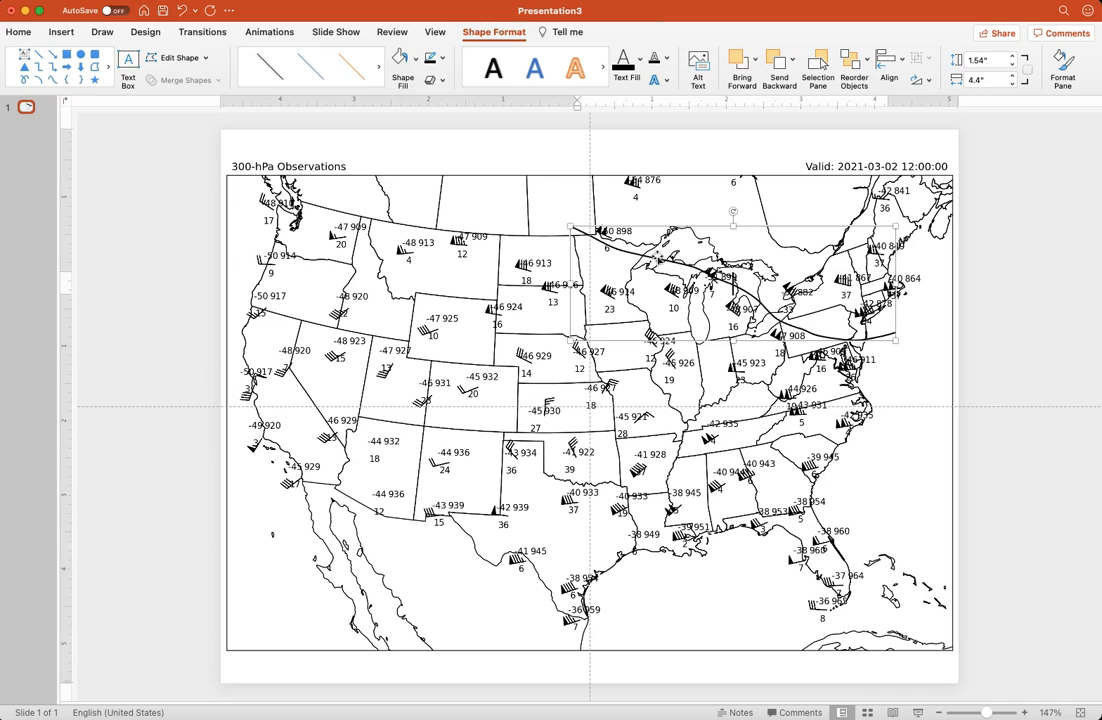
pyautogui.doubleClick(658, 257)
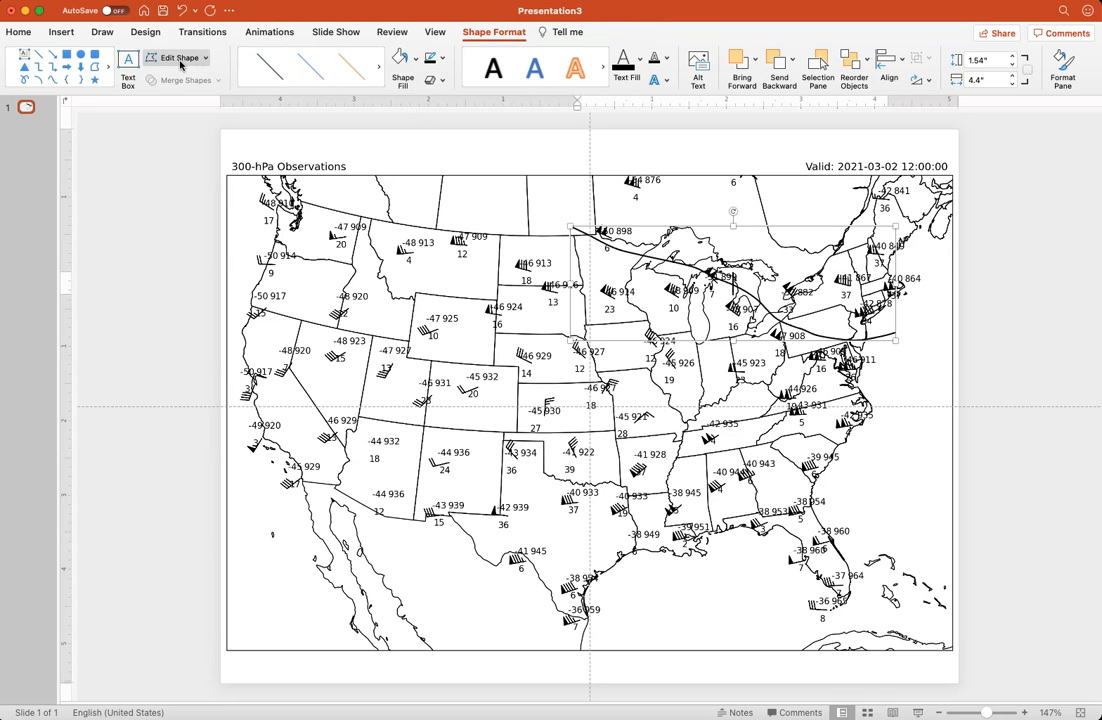
pyautogui.click(180, 60)
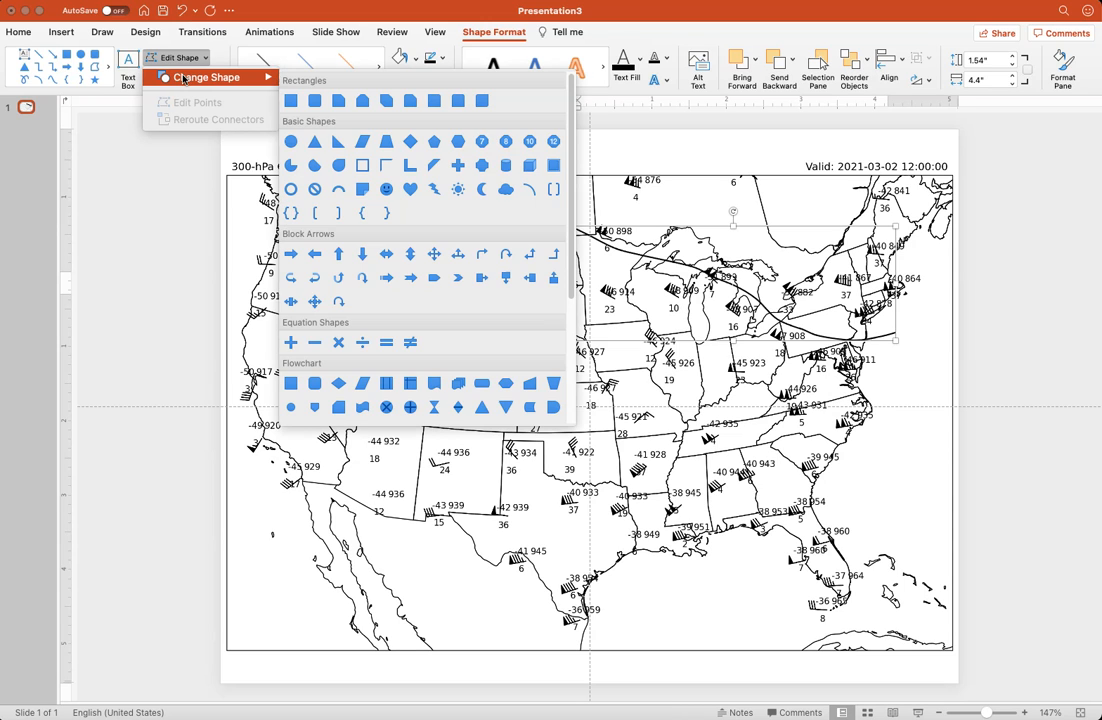
pyautogui.click(173, 60)
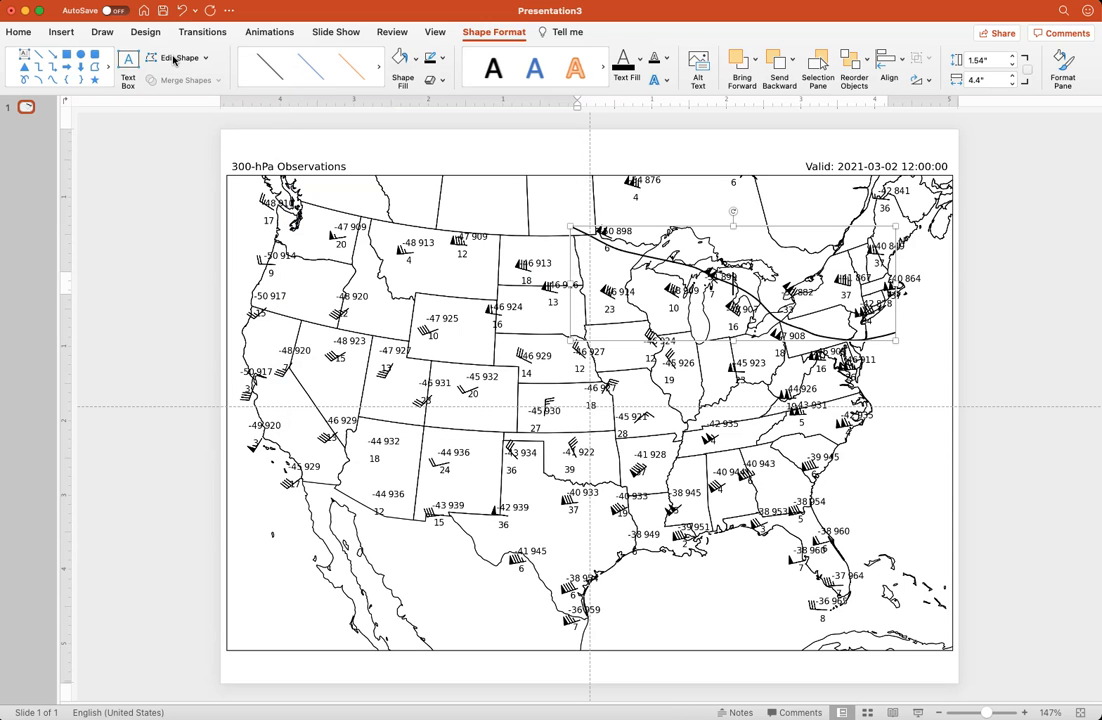
pyautogui.click(174, 60)
pyautogui.click(173, 60)
# Open the curve for point editing and slightly nudge its point over northern Minnesota
pyautogui.rightClick(634, 250)
pyautogui.click(627, 253)
pyautogui.rightClick(627, 253)
pyautogui.click(626, 253)
pyautogui.rightClick(627, 253)
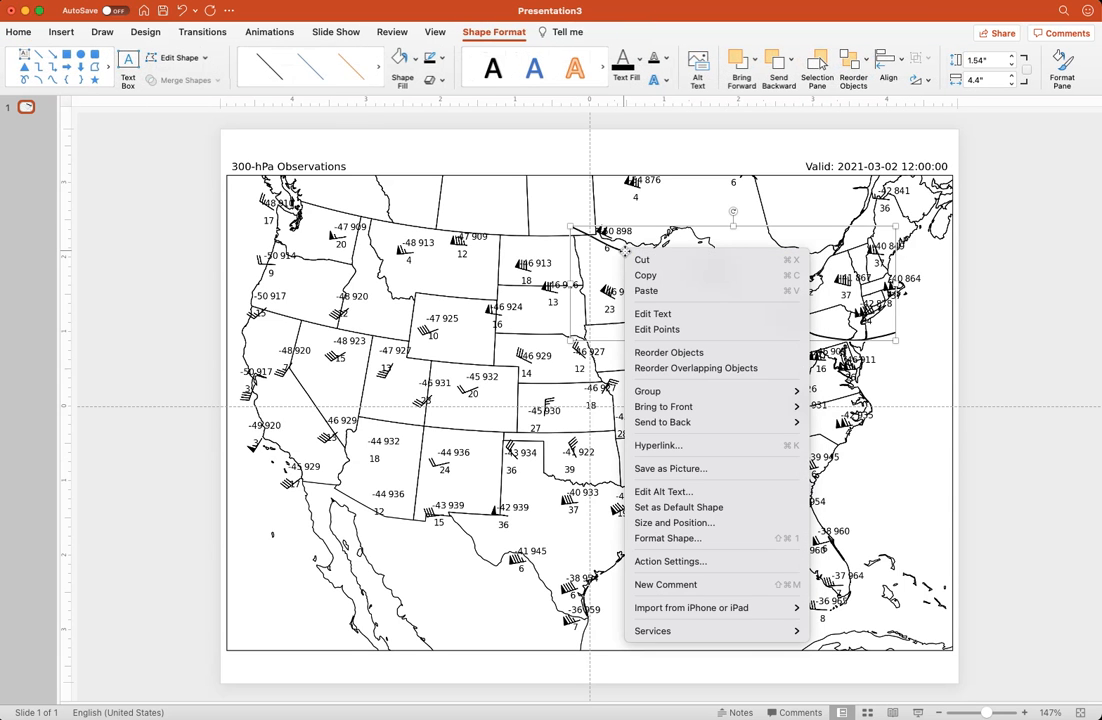
pyautogui.click(680, 330)
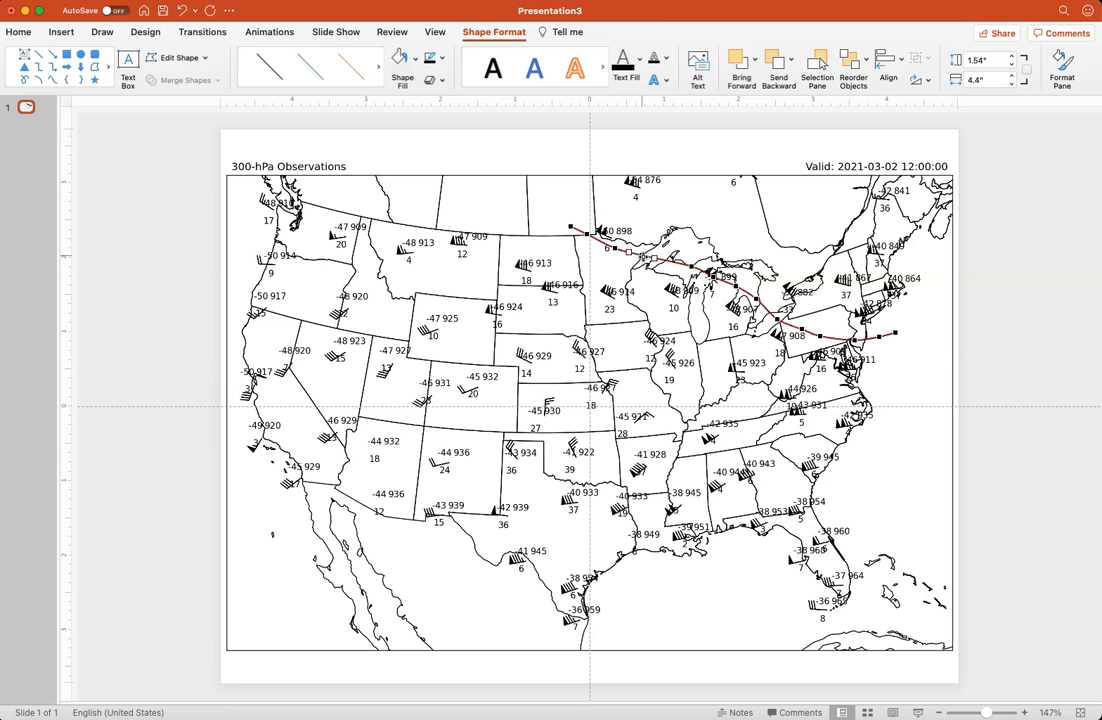
pyautogui.click(616, 249)
pyautogui.moveTo(617, 248); pyautogui.dragTo(615, 247)
# Nudge the curve's points across Michigan so the contour bends smoothly between the observations
pyautogui.click(690, 267)
pyautogui.click(715, 278)
pyautogui.click(738, 286)
pyautogui.click(760, 298)
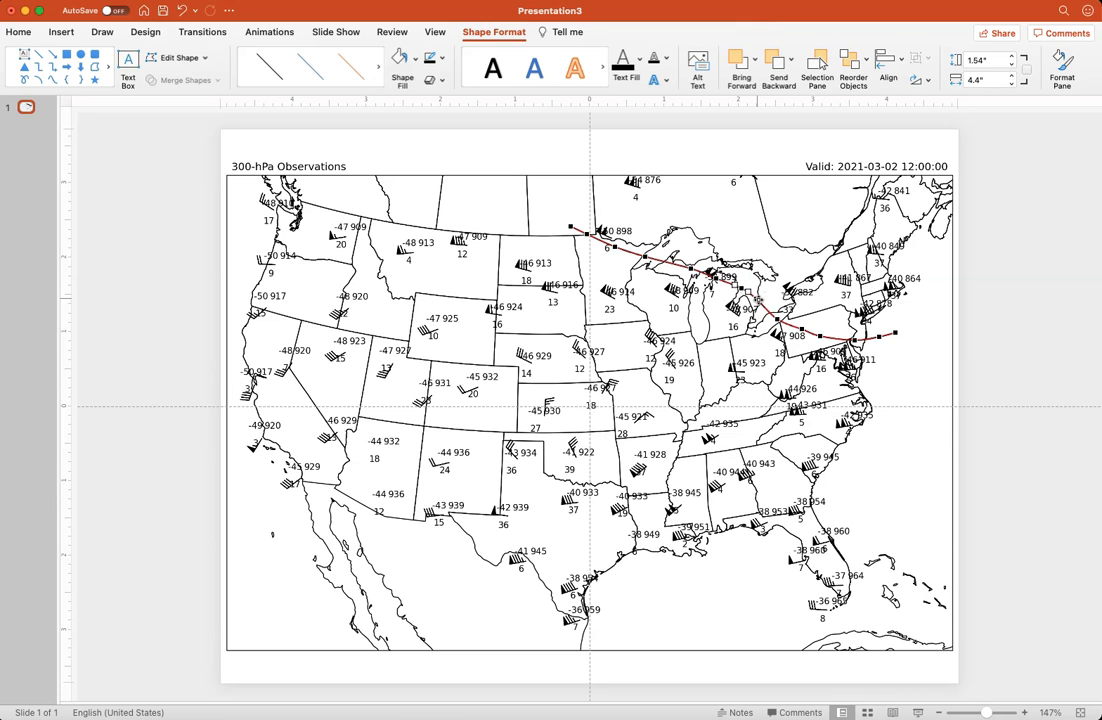
# Nudge the curve's points from Lake Erie to the Atlantic coast and finish editing the points
pyautogui.click(784, 321)
pyautogui.click(802, 330)
pyautogui.click(826, 338)
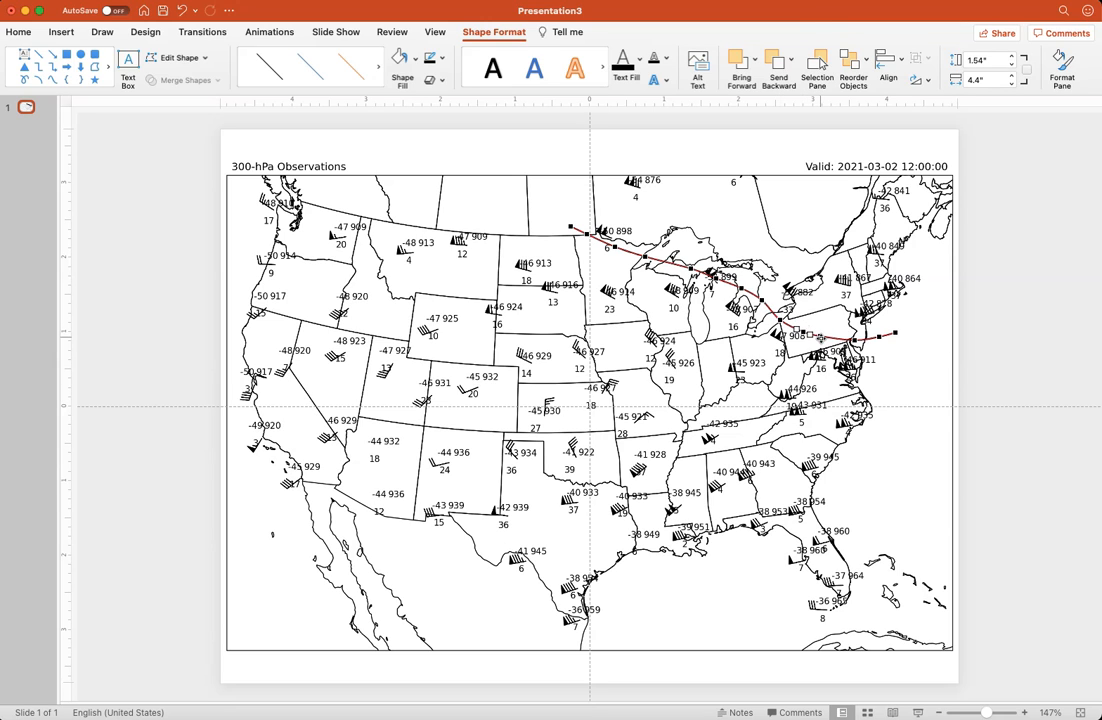
pyautogui.click(853, 340)
pyautogui.click(896, 333)
pyautogui.click(902, 345)
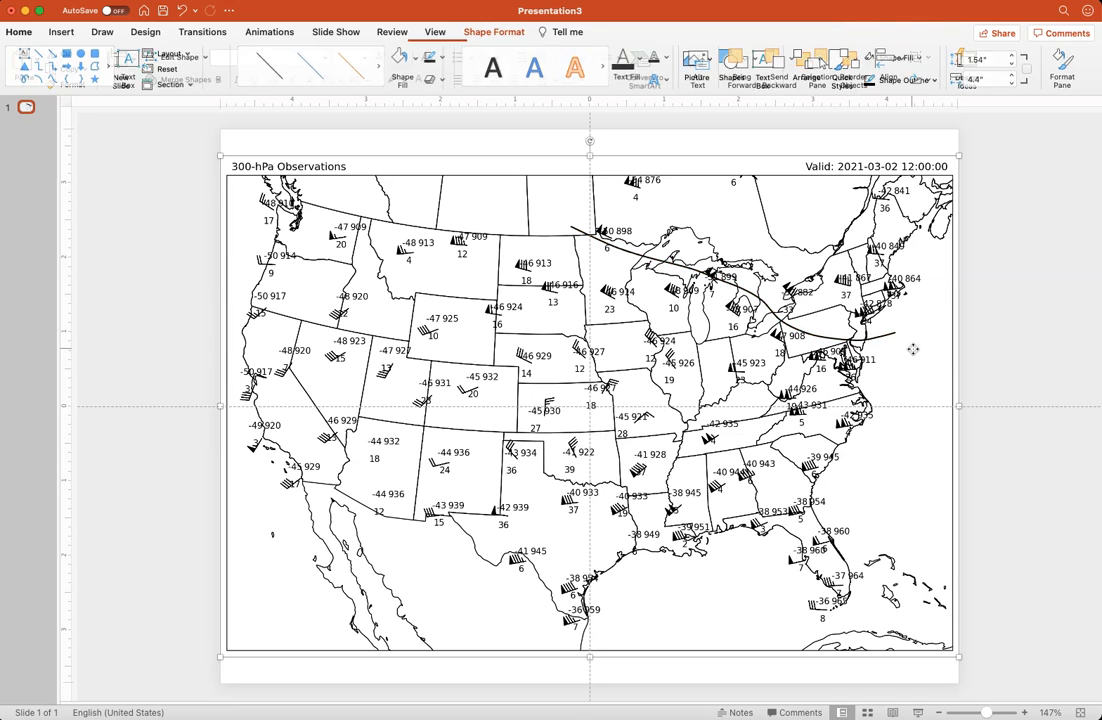
pyautogui.click(527, 150)
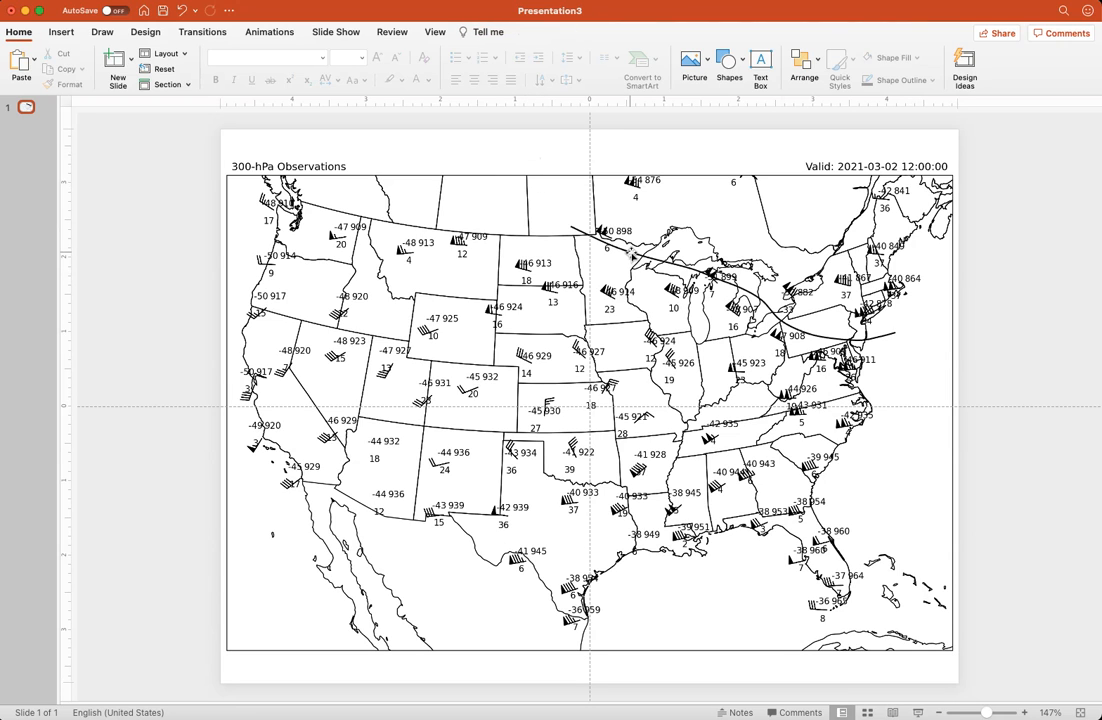
# Reopen the curve's points, slightly move the one near western Lake Superior, and finish editing
pyautogui.rightClick(634, 255)
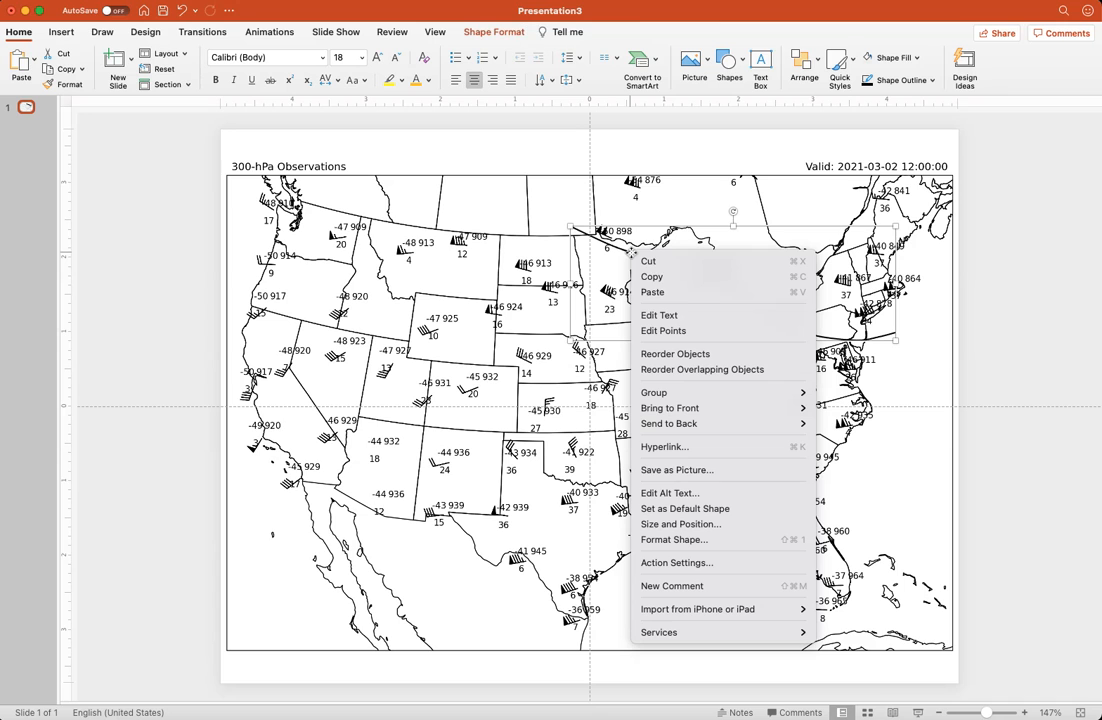
pyautogui.click(671, 331)
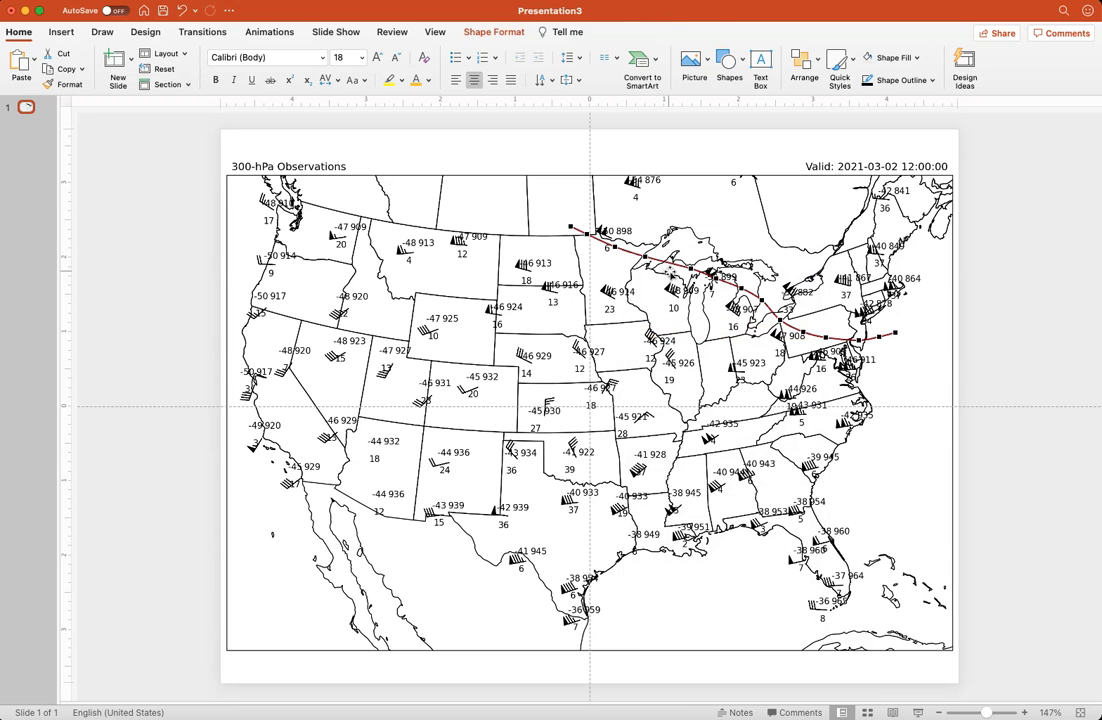
pyautogui.moveTo(647, 258); pyautogui.dragTo(651, 260)
pyautogui.click(646, 152)
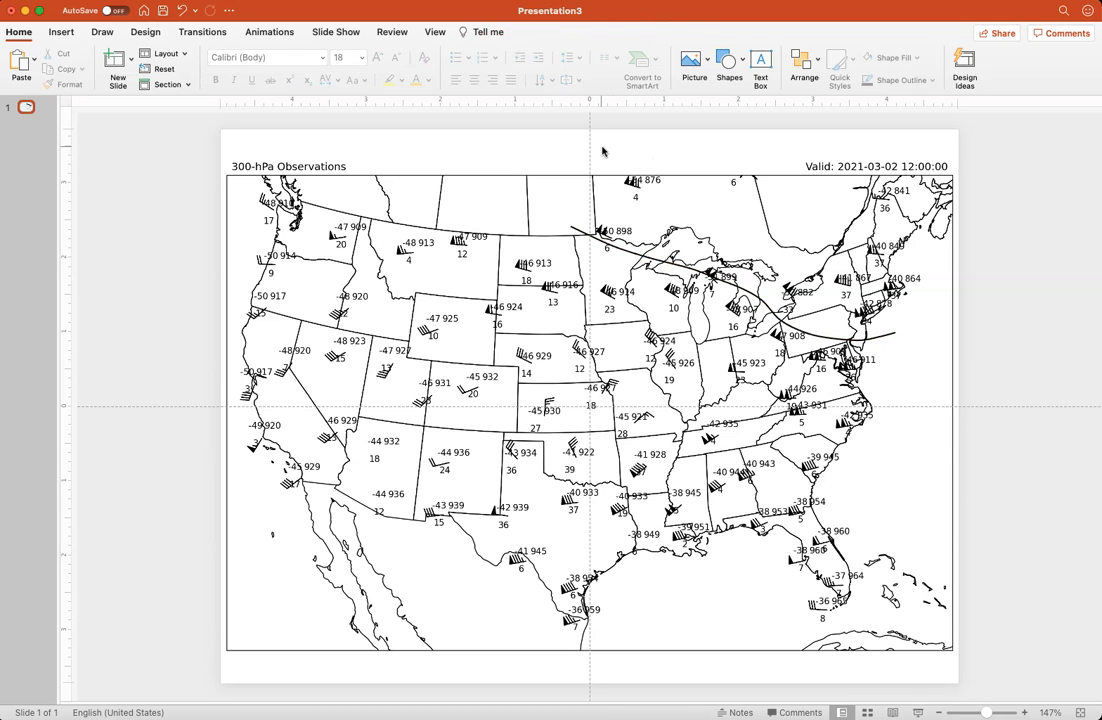
# Add a text box reading 900 at font size 10 and place it at the curve's eastern end
pyautogui.click(760, 68)
pyautogui.click(903, 341)
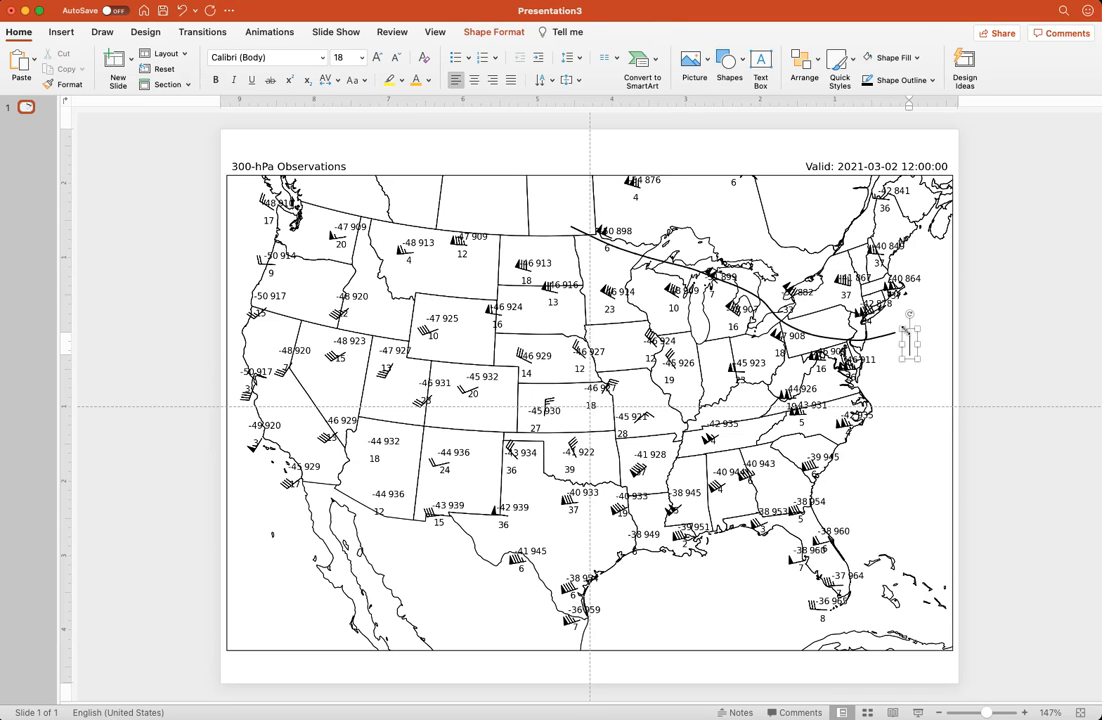
pyautogui.write('900')
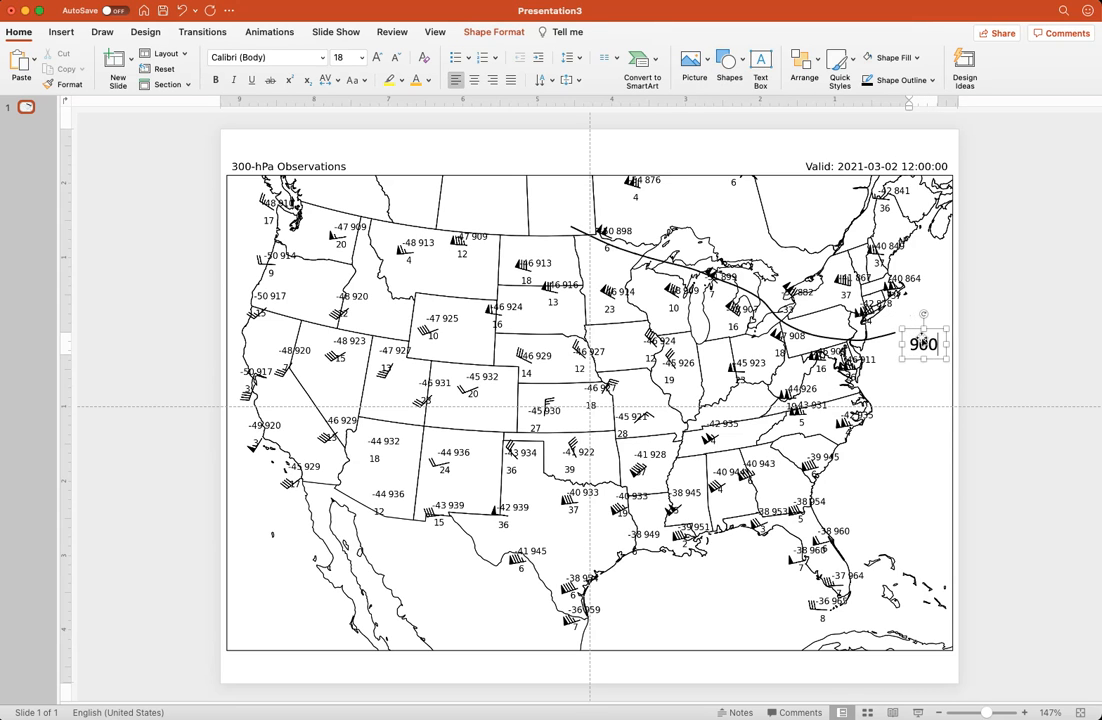
pyautogui.doubleClick(923, 345)
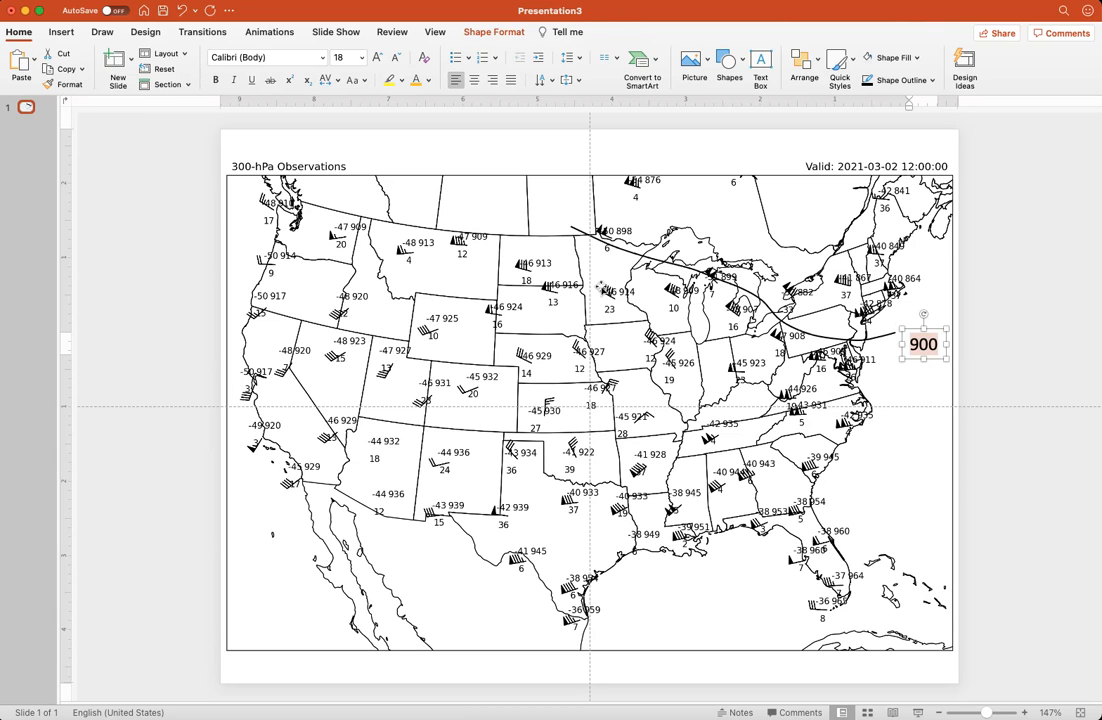
pyautogui.click(338, 58)
pyautogui.press('Return')
pyautogui.moveTo(922, 325); pyautogui.dragTo(914, 319)
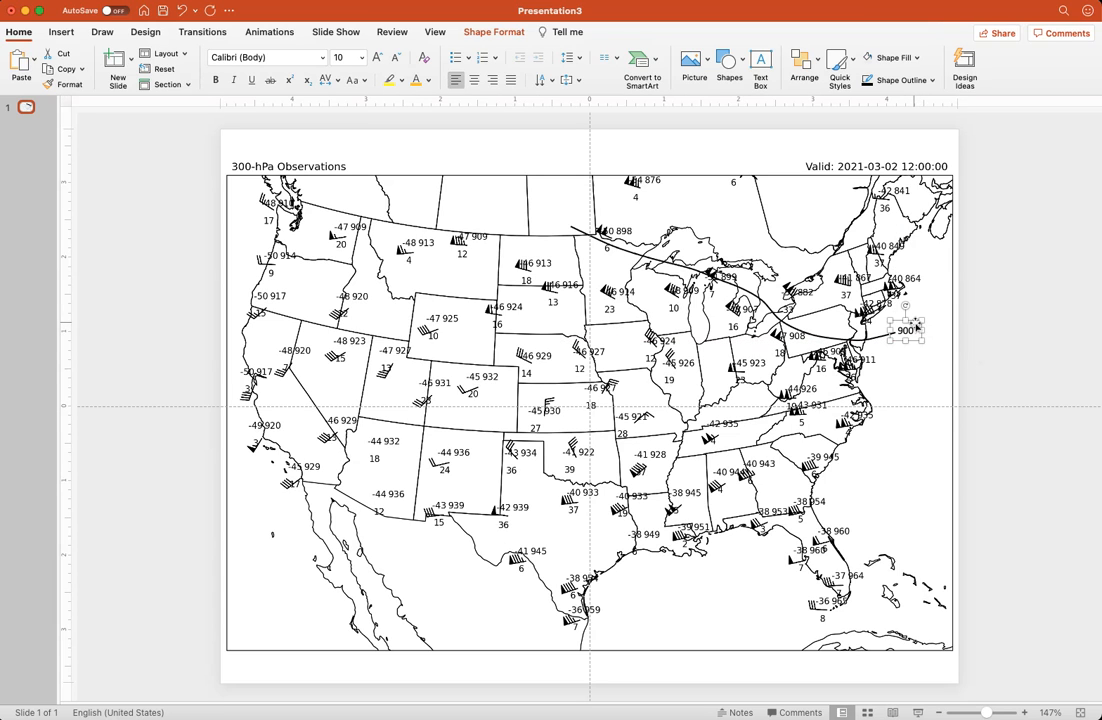
# Duplicate the 900 label and place the copy just beyond the curve's western end
pyautogui.press('super+c')
pyautogui.press('super+v')
pyautogui.moveTo(915, 328); pyautogui.dragTo(566, 207)
pyautogui.press('Down')
pyautogui.press('Right')
pyautogui.press('Down')
pyautogui.press('Down')
pyautogui.press('Down')
pyautogui.press('Down')
pyautogui.press('Down')
pyautogui.press('Down')
pyautogui.press('Down')
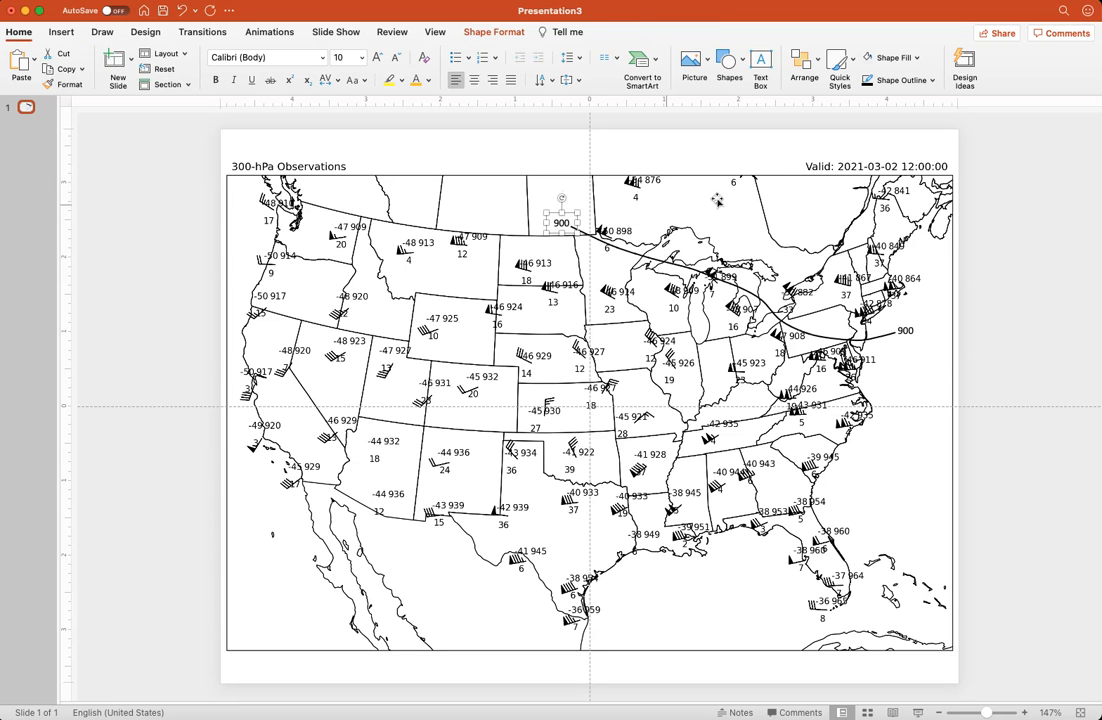
pyautogui.click(1010, 182)
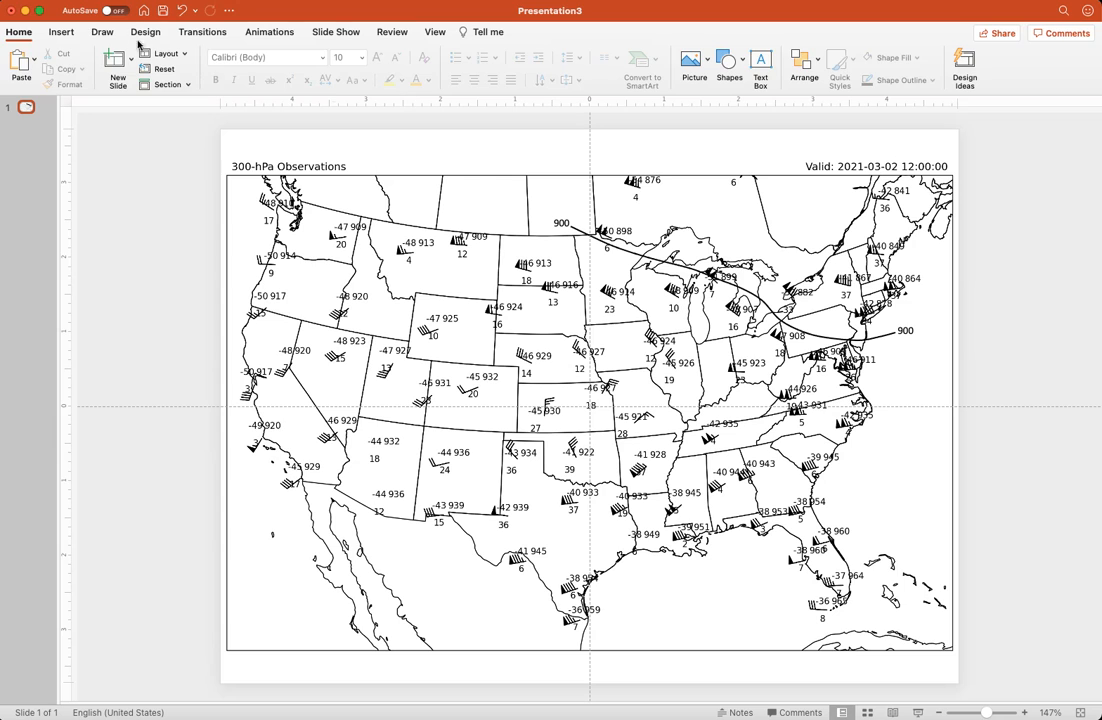
# Draw a curve about 8.57" wide from the Pacific Northwest coast to the mid-Atlantic coast and set its outline weight to 1½ pt
pyautogui.click(57, 32)
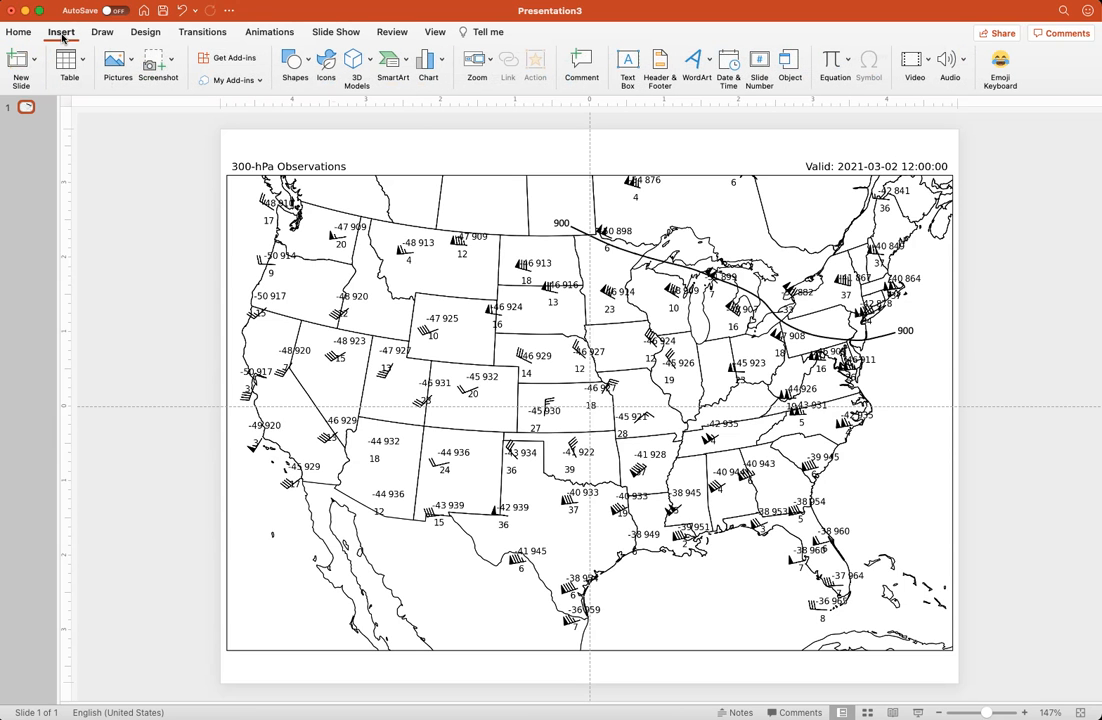
pyautogui.click(302, 64)
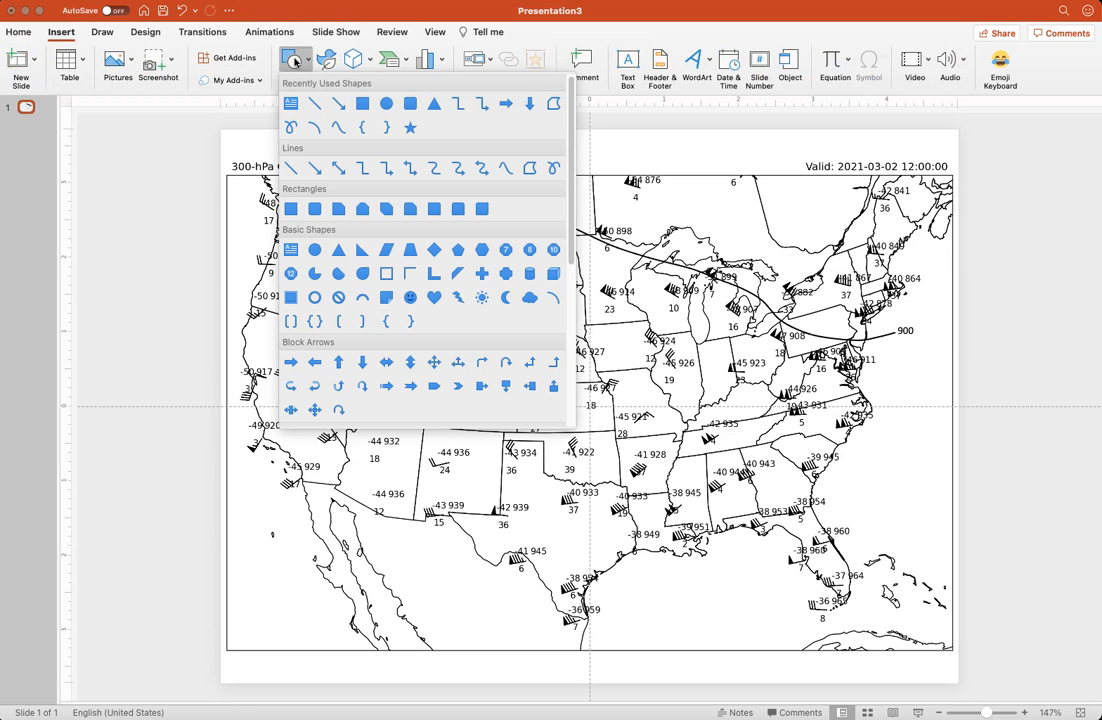
pyautogui.click(338, 130)
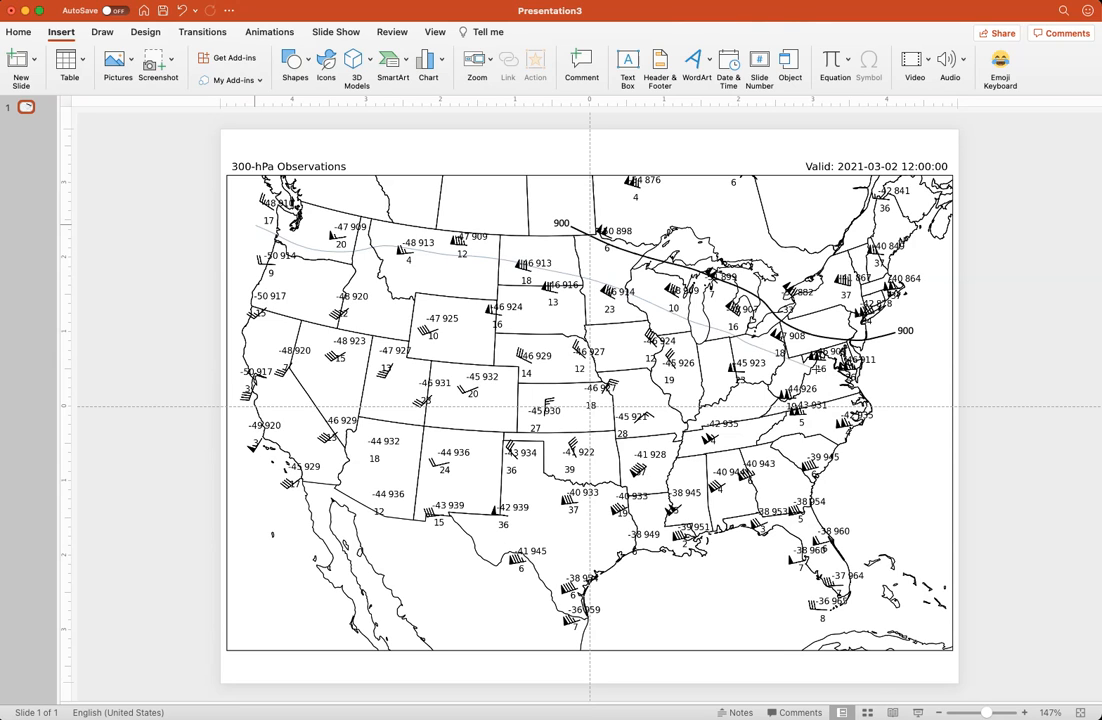
pyautogui.click(888, 381)
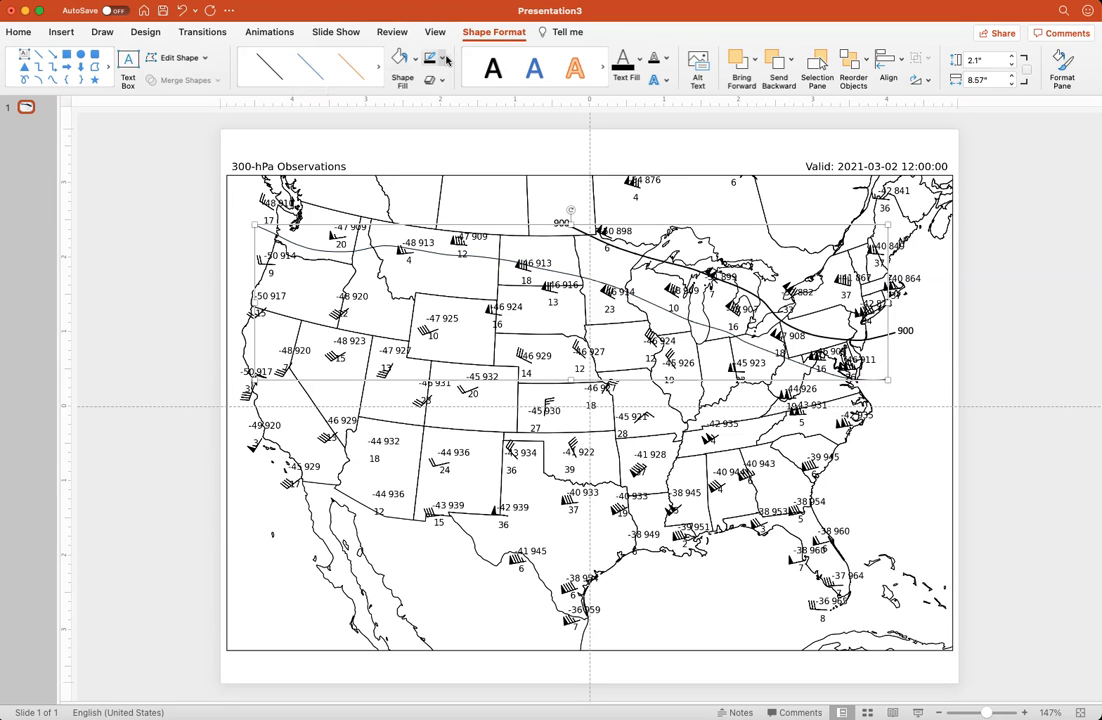
pyautogui.click(446, 62)
pyautogui.moveTo(500, 260)
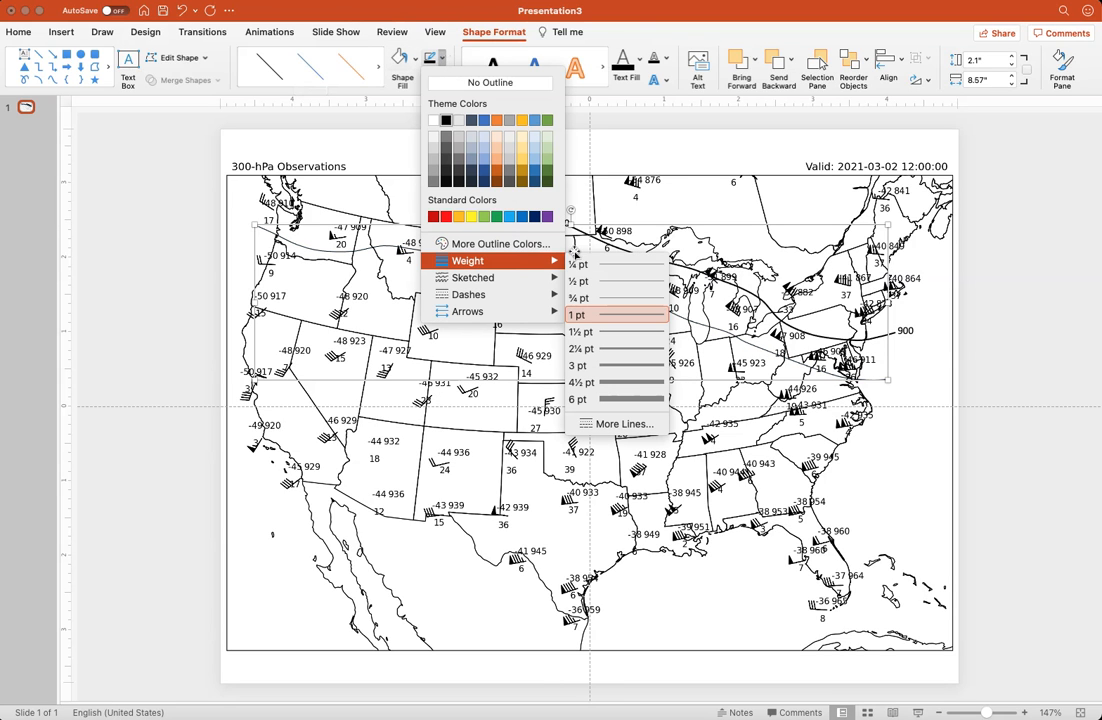
pyautogui.click(633, 335)
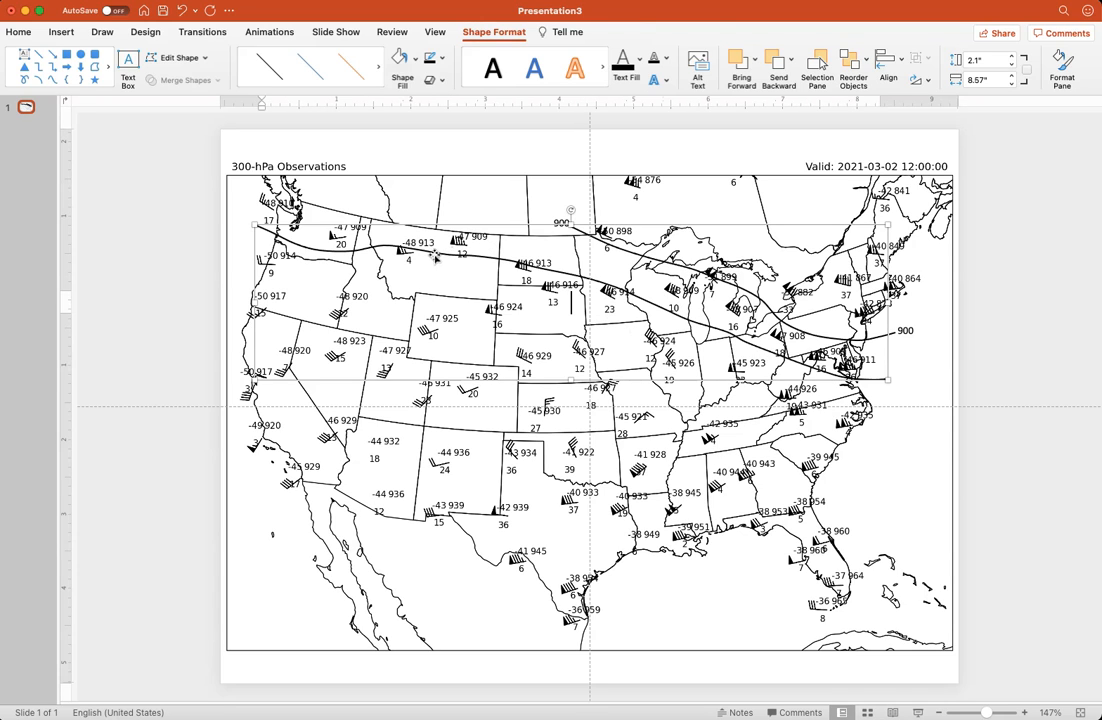
# Edit the new curve's points, nudging those over the northern Rockies and near northern Indiana and Ohio, and finish editing
pyautogui.rightClick(367, 230)
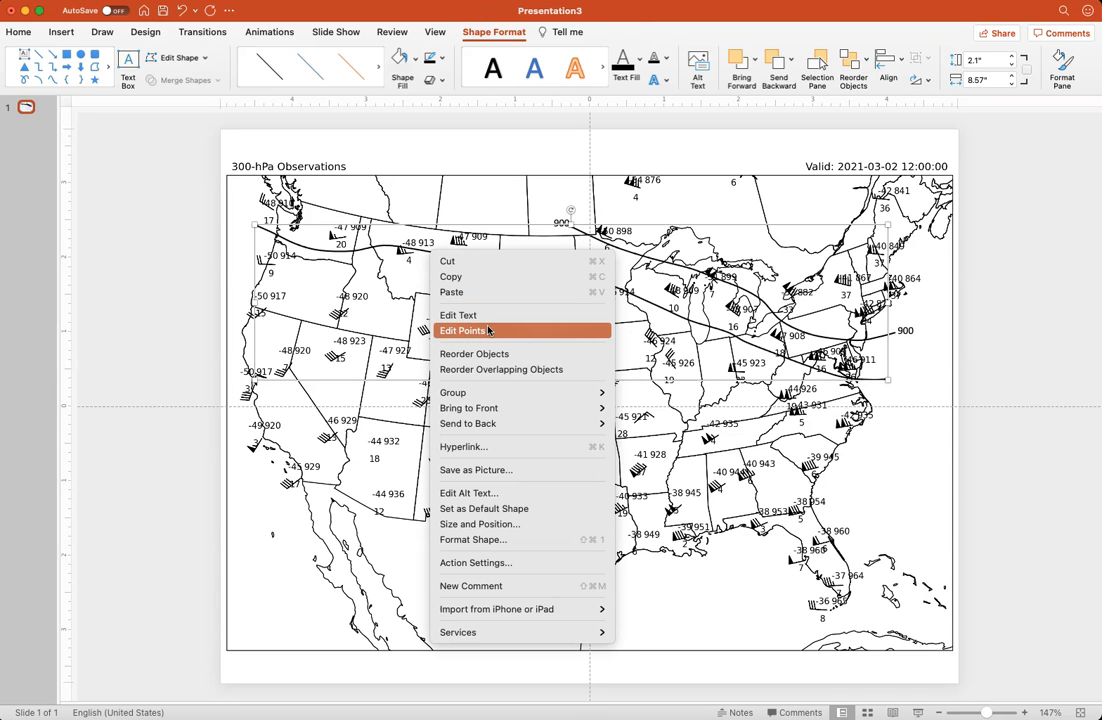
pyautogui.click(488, 288)
pyautogui.moveTo(447, 254); pyautogui.dragTo(482, 257)
pyautogui.moveTo(384, 246); pyautogui.dragTo(347, 252)
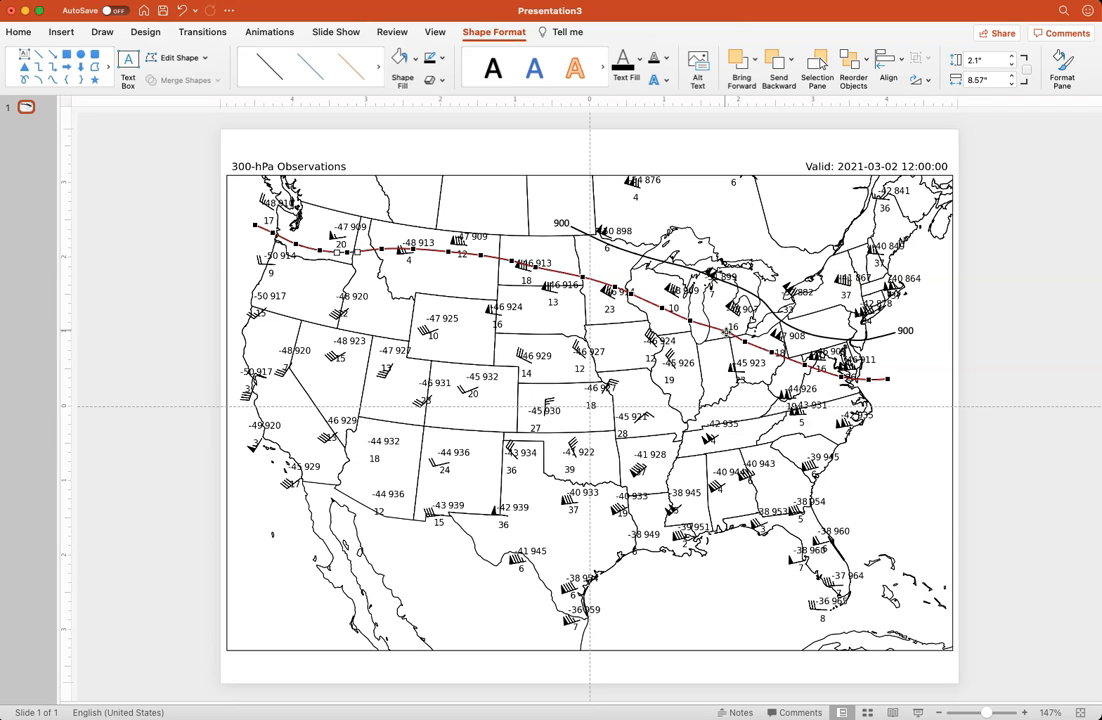
pyautogui.click(727, 334)
pyautogui.click(745, 342)
pyautogui.moveTo(756, 341); pyautogui.dragTo(753, 344)
pyautogui.click(454, 173)
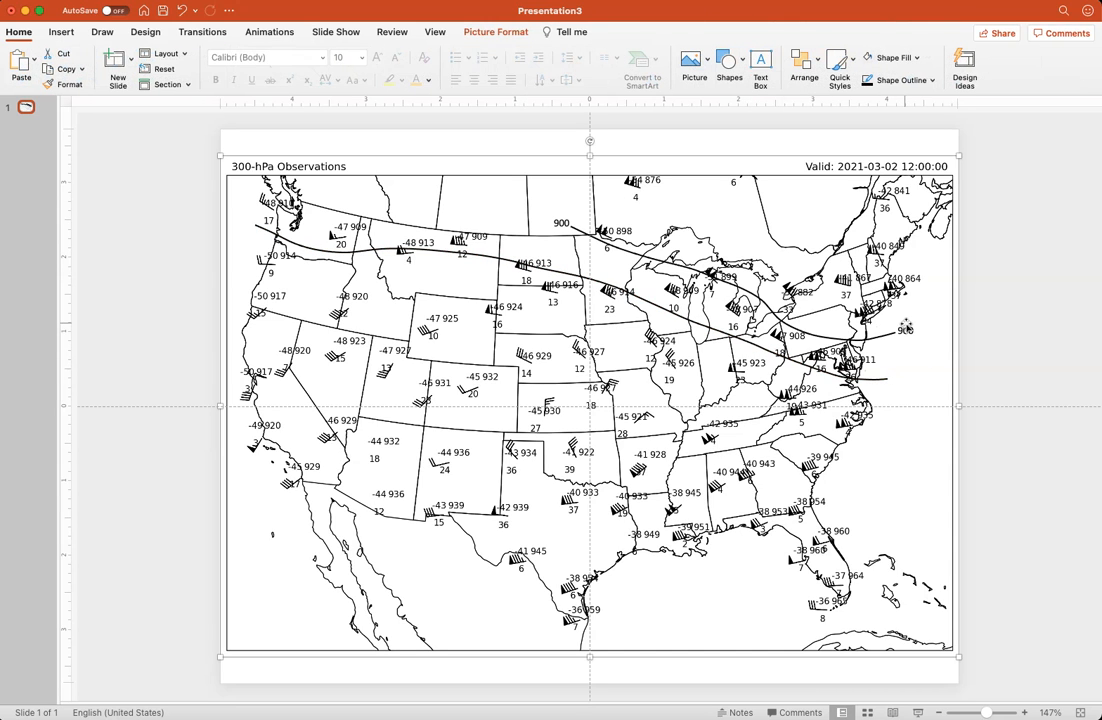
# Duplicate the eastern 900 label, place the copy at the new curve's eastern end, and change its text to 912
pyautogui.click(905, 329)
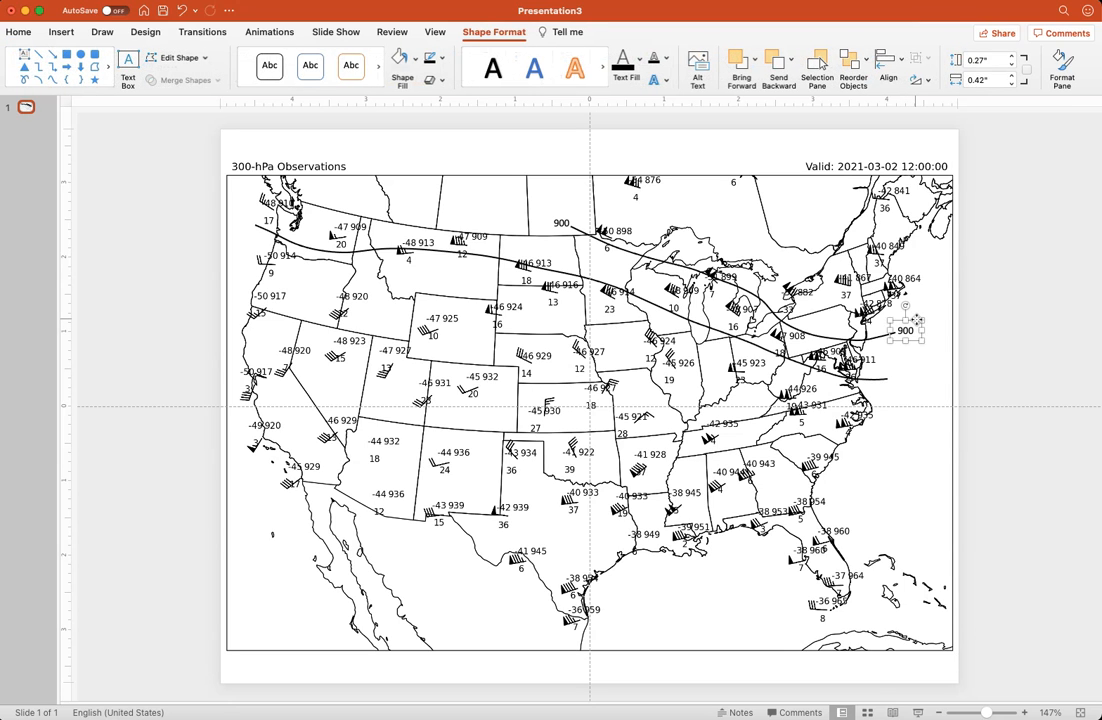
pyautogui.press('super+c')
pyautogui.press('super+v')
pyautogui.moveTo(916, 320); pyautogui.dragTo(907, 370)
pyautogui.click(901, 378)
pyautogui.doubleClick(902, 378)
pyautogui.write('912')
pyautogui.click(911, 367)
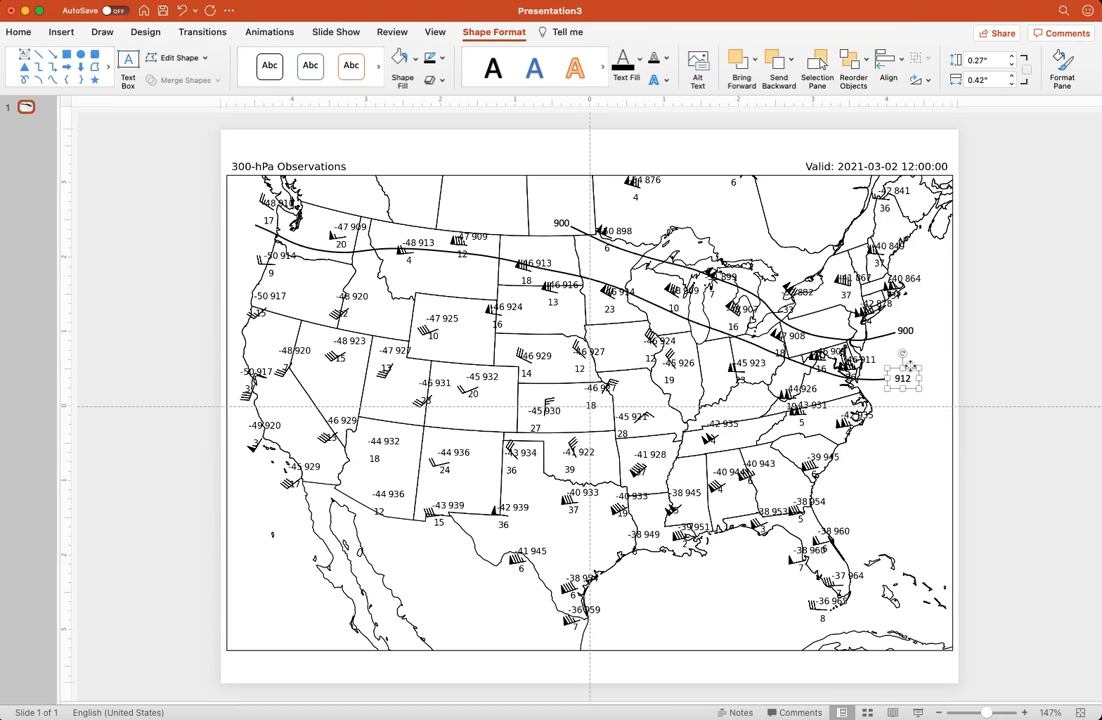
# Duplicate the 912 label and place the copy just beyond the curve's western end off the Washington coast
pyautogui.press('super+c')
pyautogui.press('super+v')
pyautogui.moveTo(910, 368); pyautogui.dragTo(250, 218)
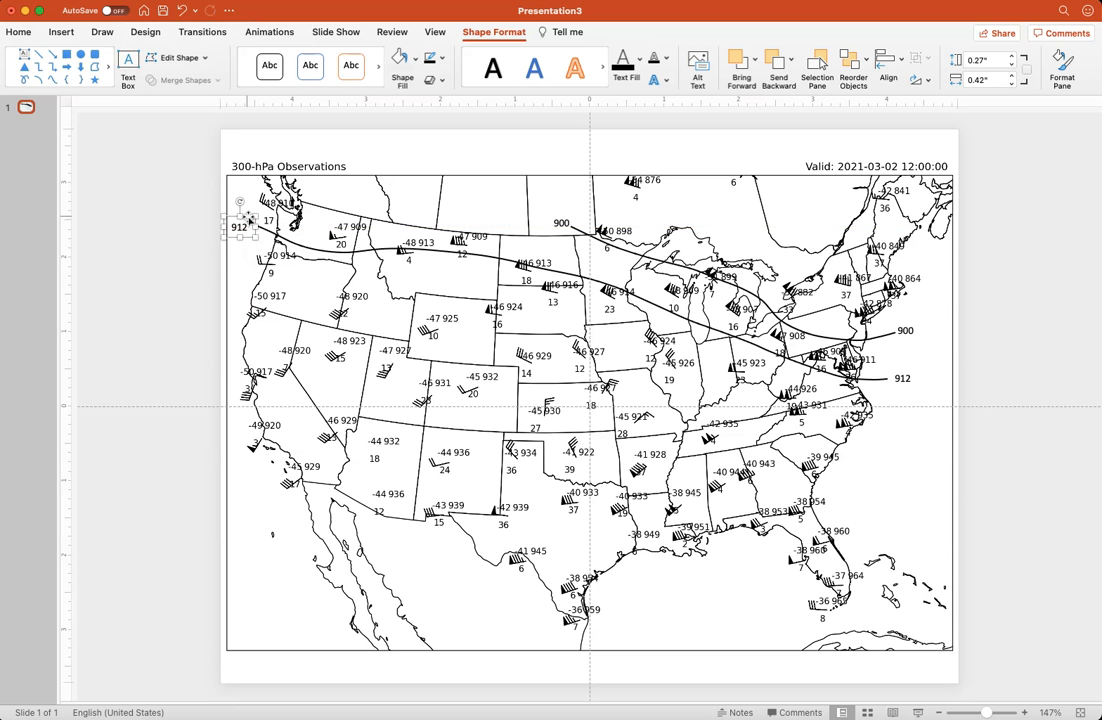
pyautogui.click(367, 149)
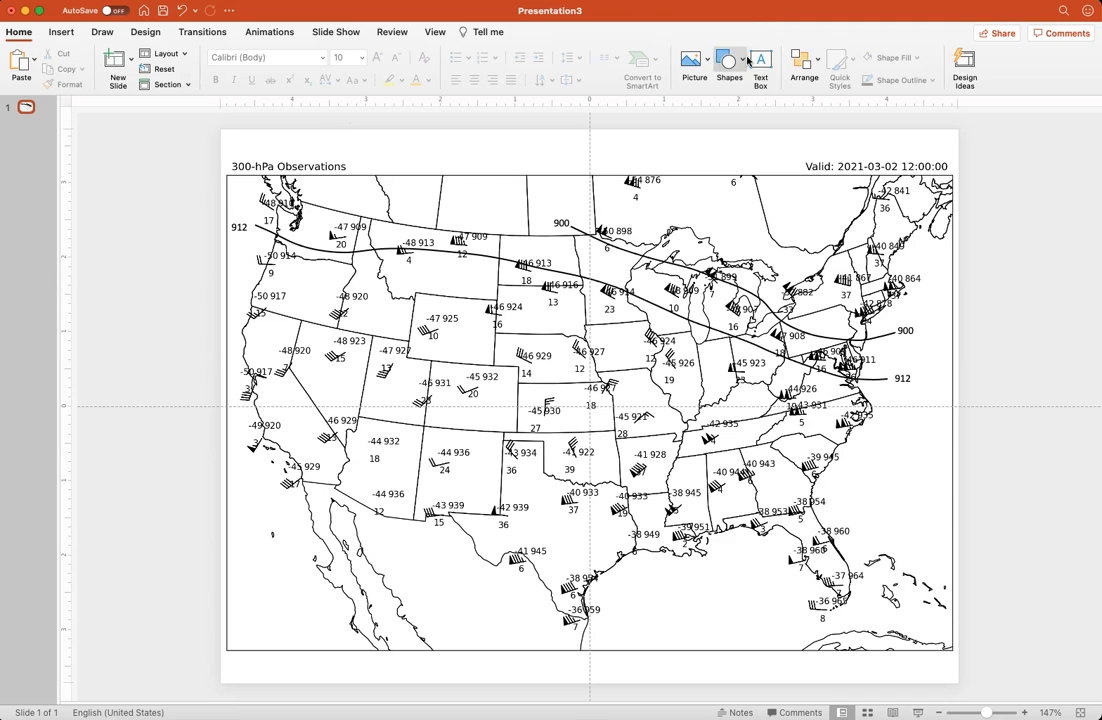
# Draw a curve about 4.72" wide from northern Mexico across Texas and the Southeast to just off the Carolina coast
pyautogui.click(735, 61)
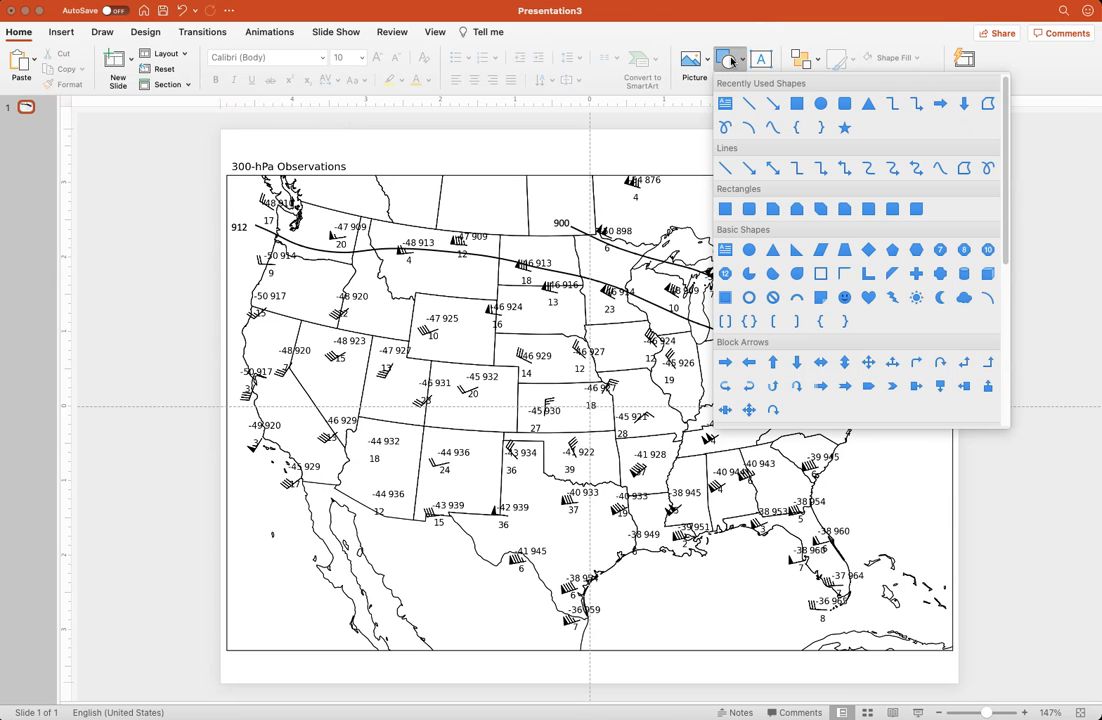
pyautogui.click(772, 127)
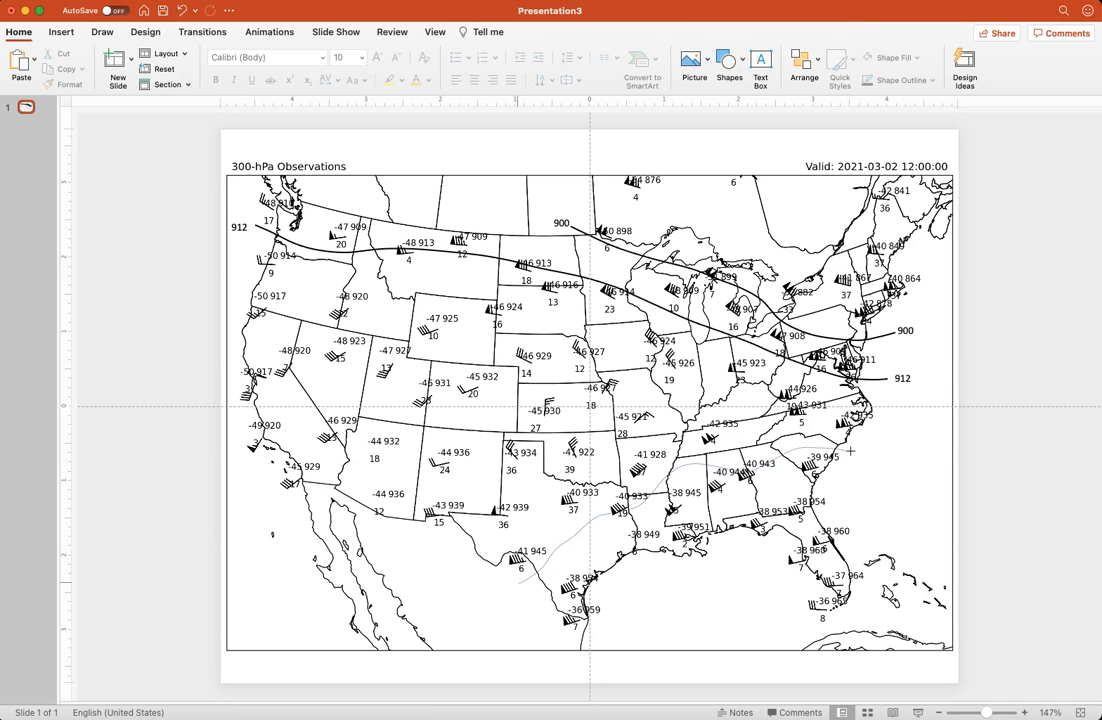
pyautogui.doubleClick(867, 450)
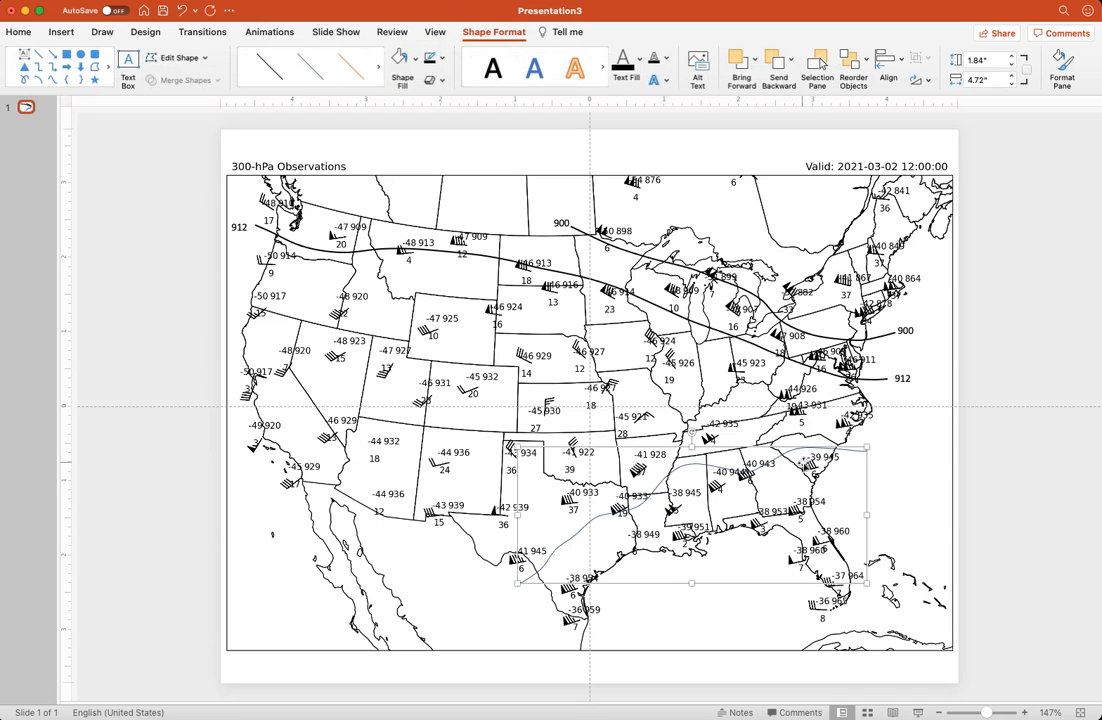
# Format the southern curve's outline as red, 1½ pt, and dashed
pyautogui.click(441, 57)
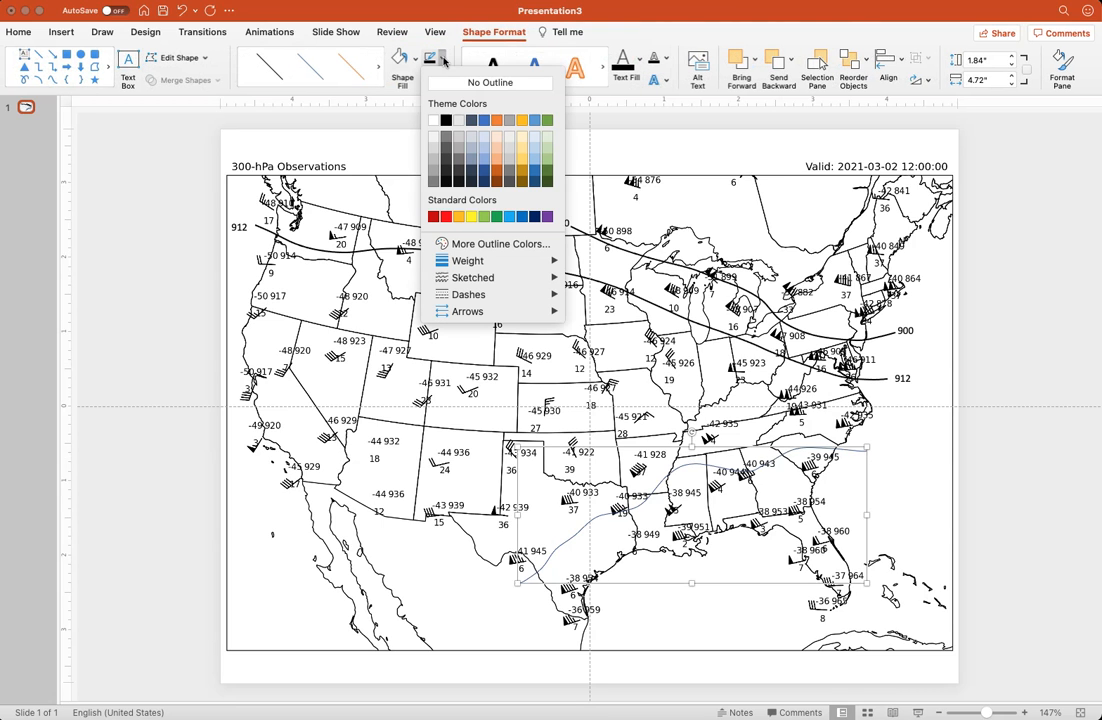
pyautogui.click(445, 220)
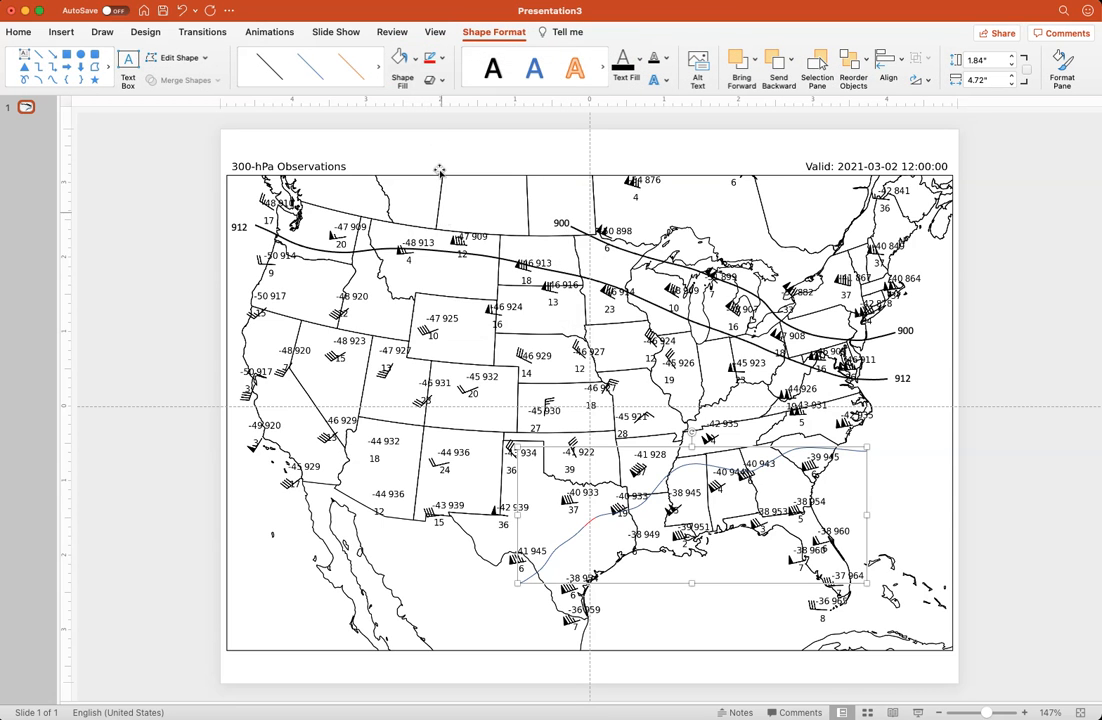
pyautogui.click(441, 57)
pyautogui.moveTo(492, 268)
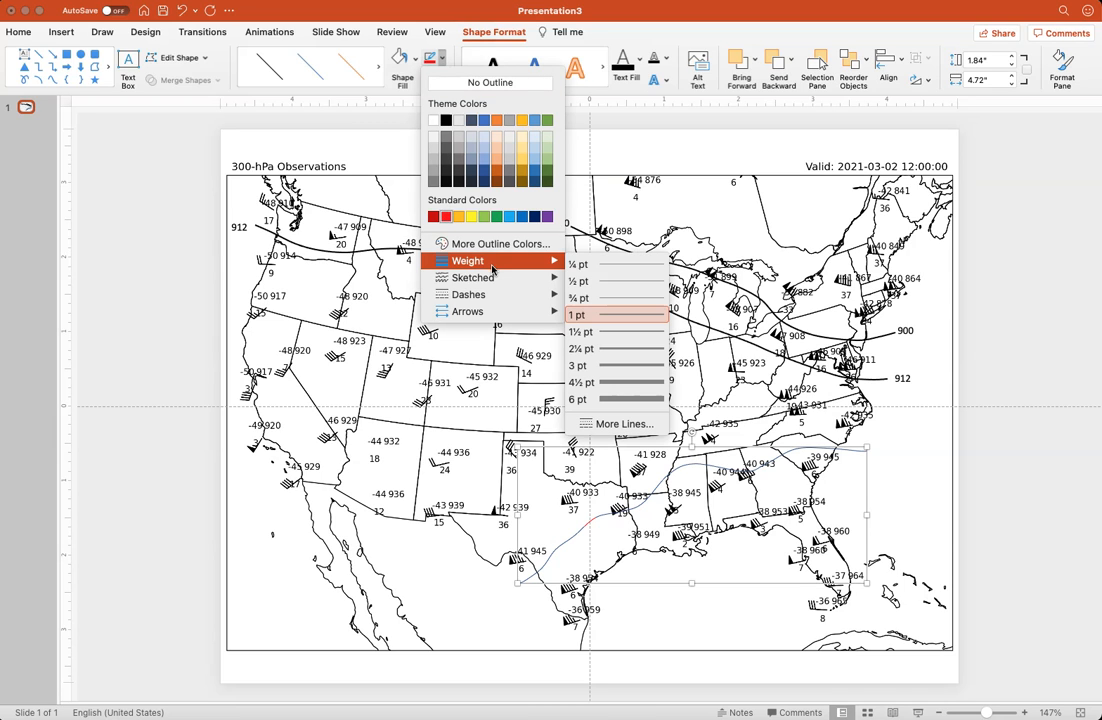
pyautogui.click(610, 331)
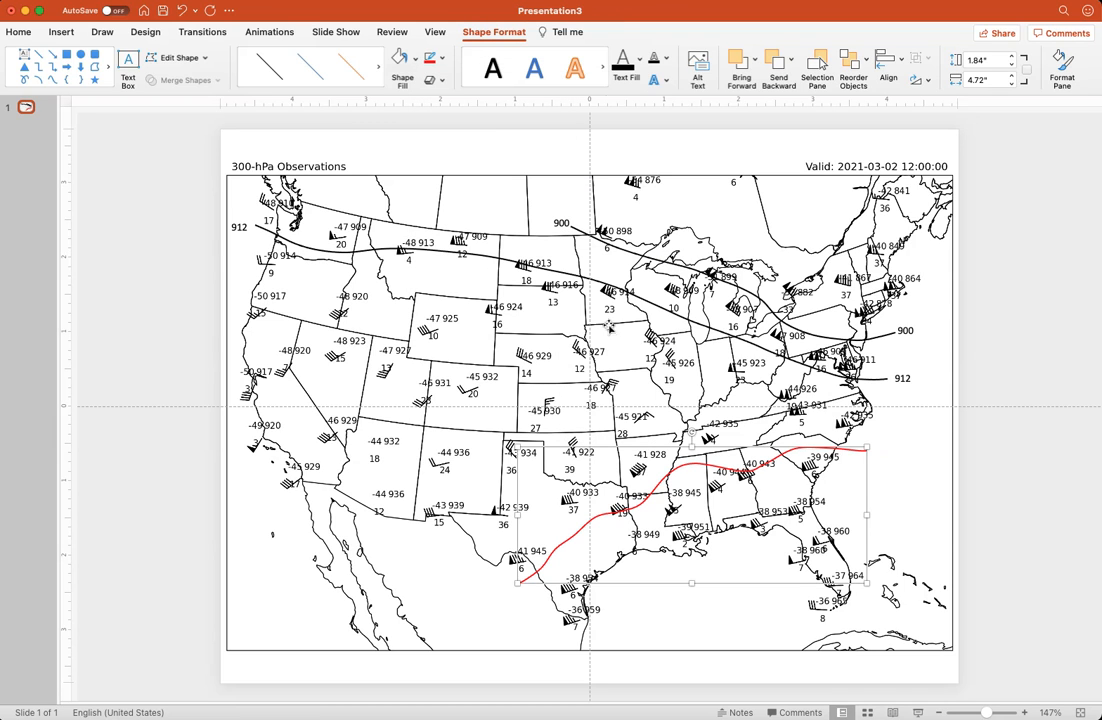
pyautogui.click(445, 61)
pyautogui.moveTo(511, 302)
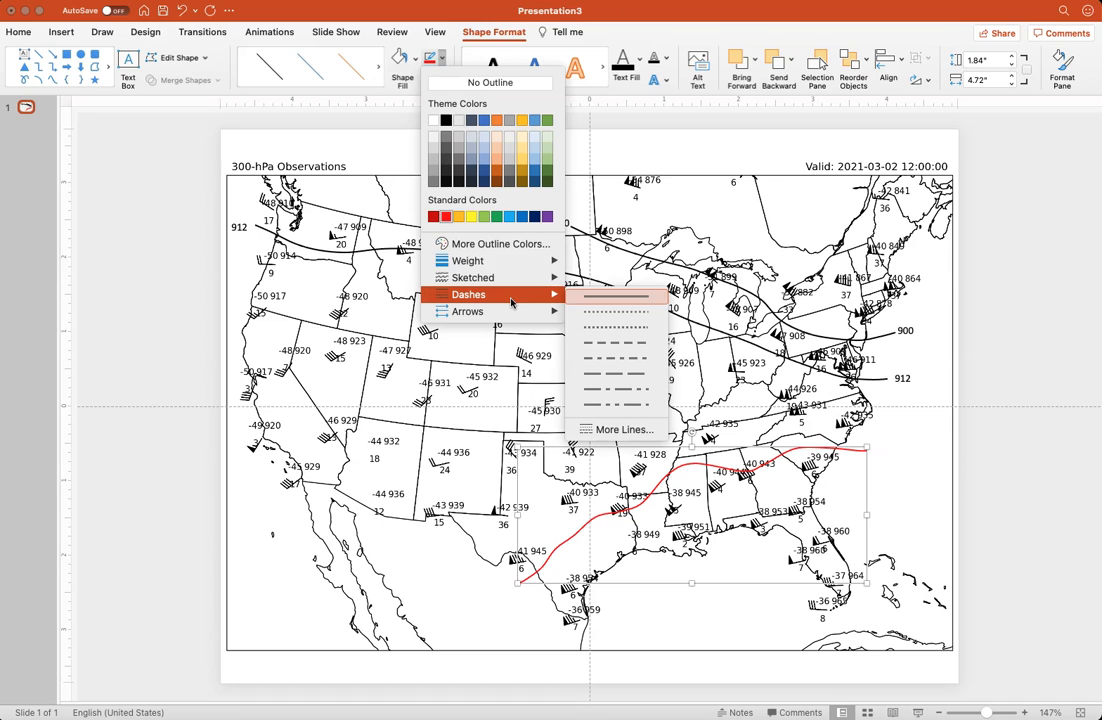
pyautogui.click(600, 342)
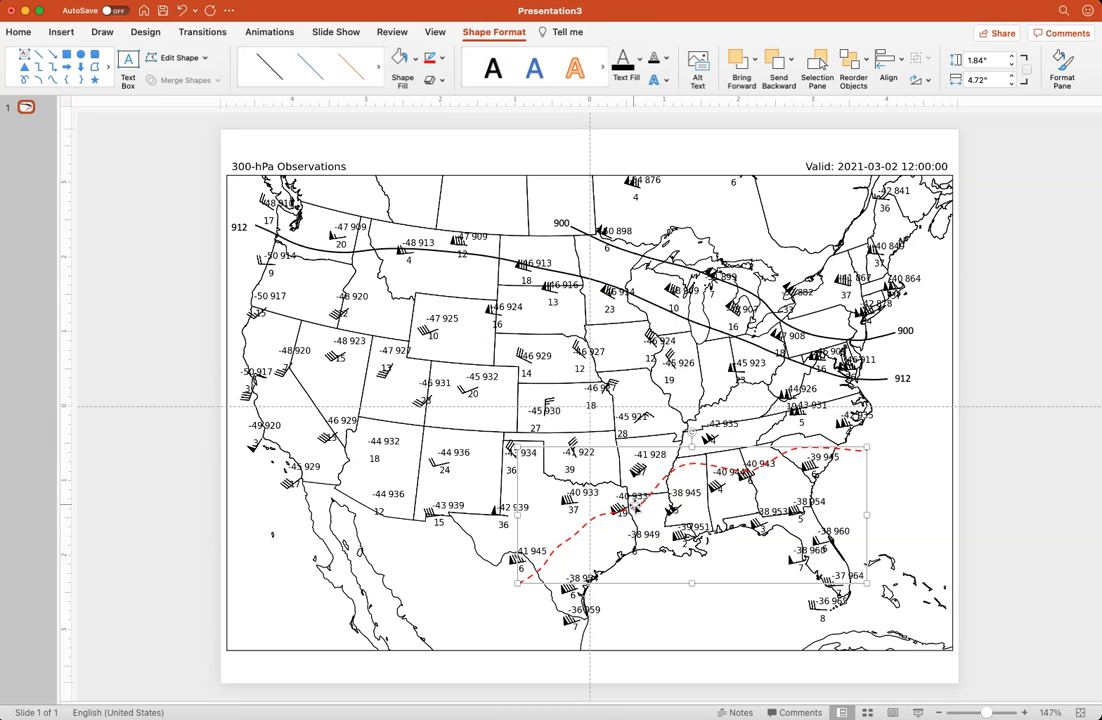
# Edit the red curve's points, lowering the hump over Mississippi, smoothing Texas and Louisiana, nudging the eastern end, and finish editing
pyautogui.rightClick(634, 505)
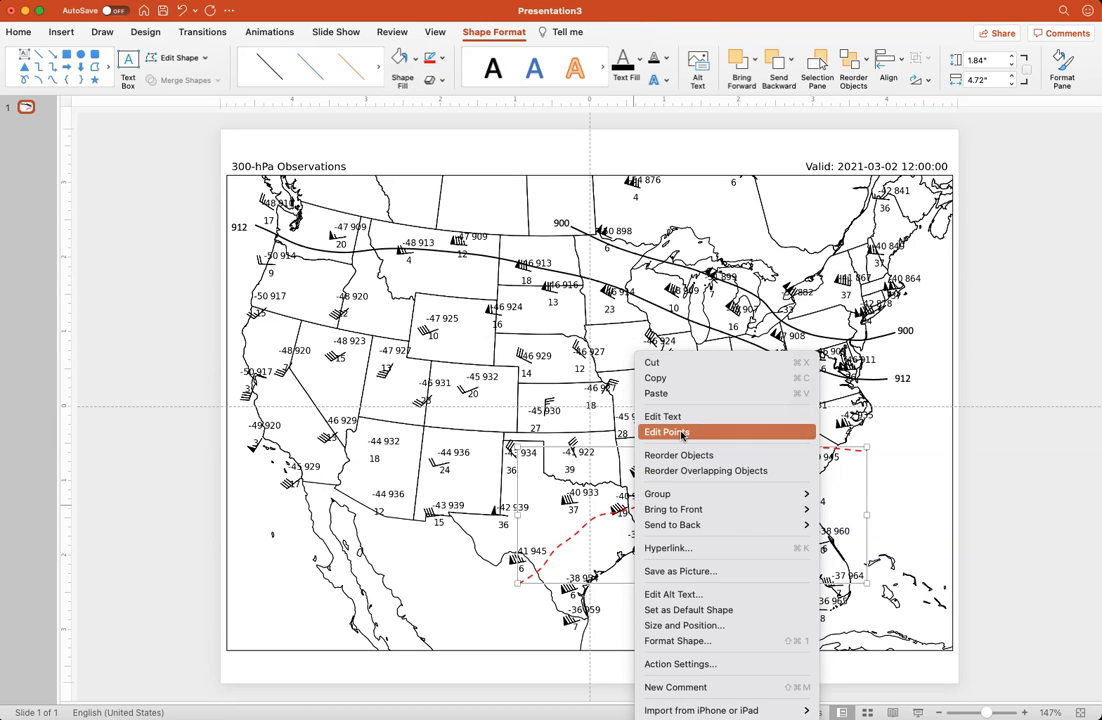
pyautogui.click(655, 432)
pyautogui.moveTo(555, 550); pyautogui.dragTo(558, 550)
pyautogui.click(575, 534)
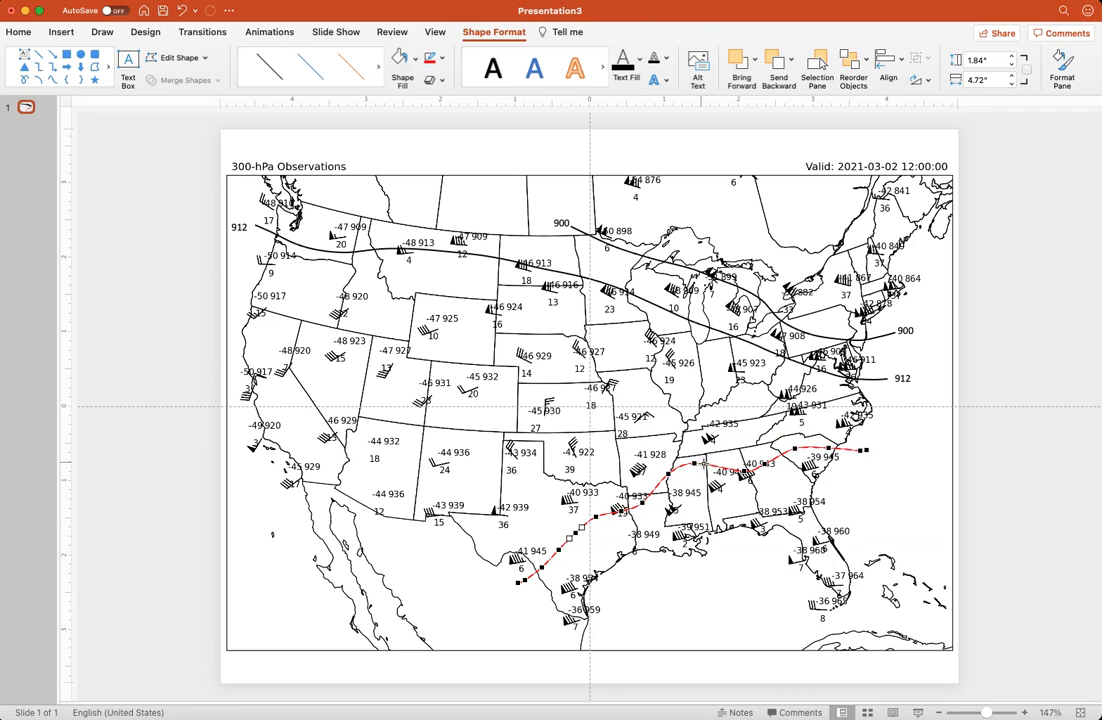
pyautogui.moveTo(695, 464); pyautogui.dragTo(704, 478)
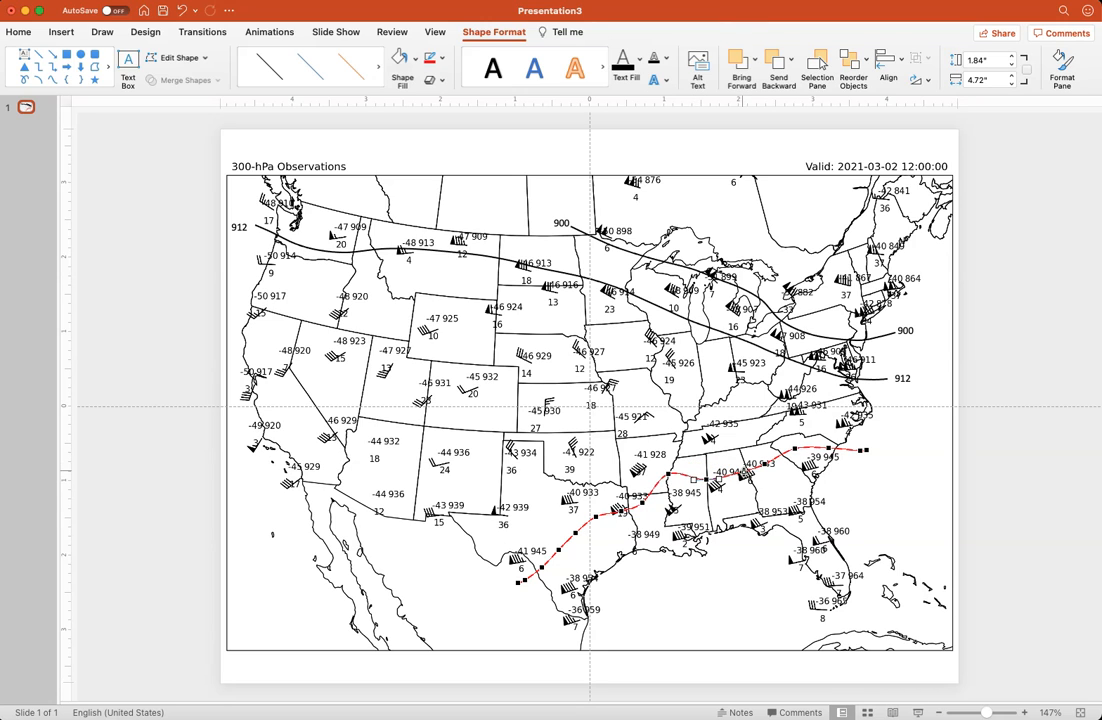
pyautogui.click(667, 474)
pyautogui.moveTo(642, 502); pyautogui.dragTo(676, 478)
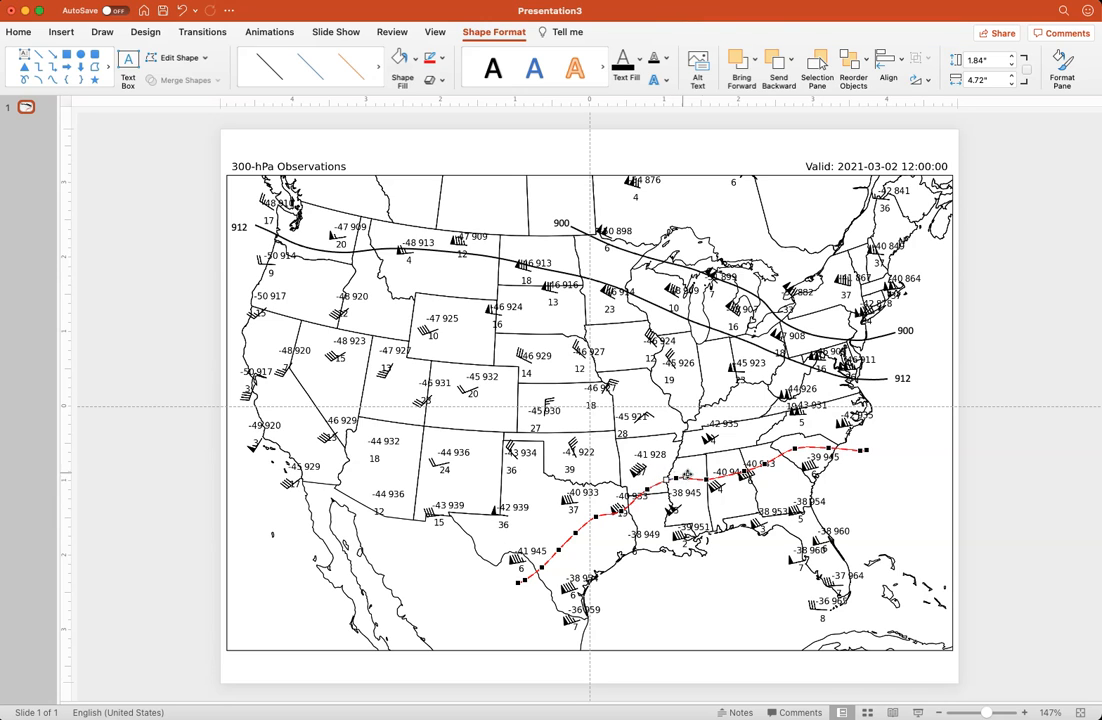
pyautogui.moveTo(867, 451); pyautogui.dragTo(863, 454)
pyautogui.click(756, 384)
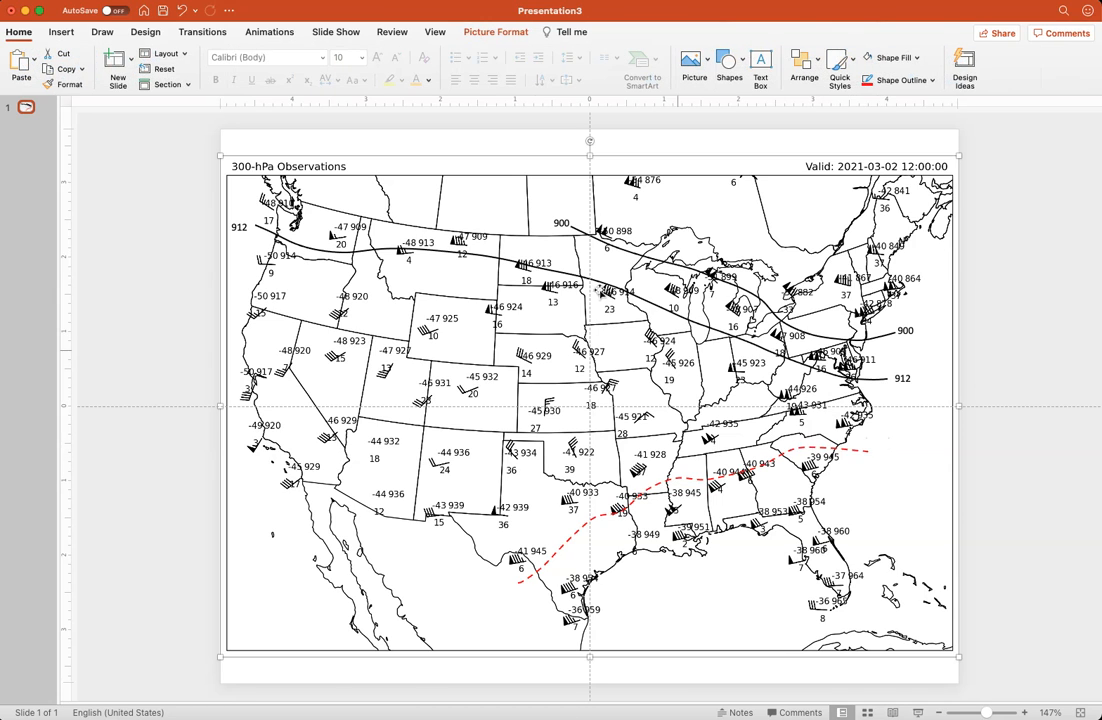
# Add a text box reading -40 near the red curve's eastern end and set its font size to 10
pyautogui.click(760, 65)
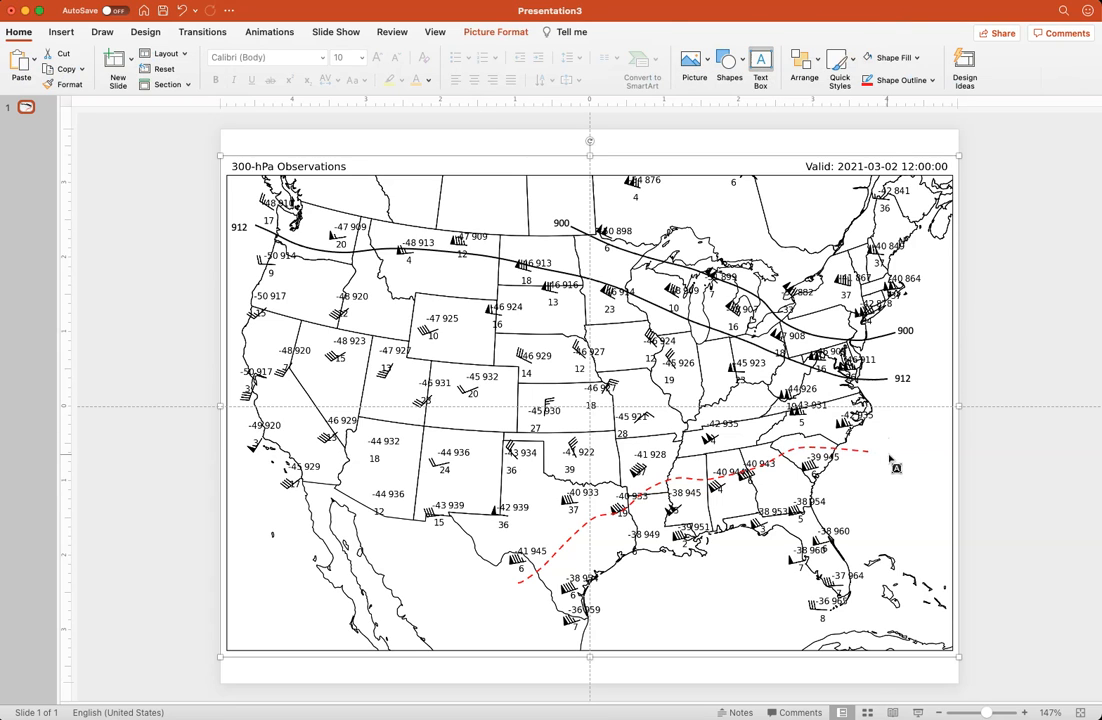
pyautogui.click(887, 456)
pyautogui.write('-40')
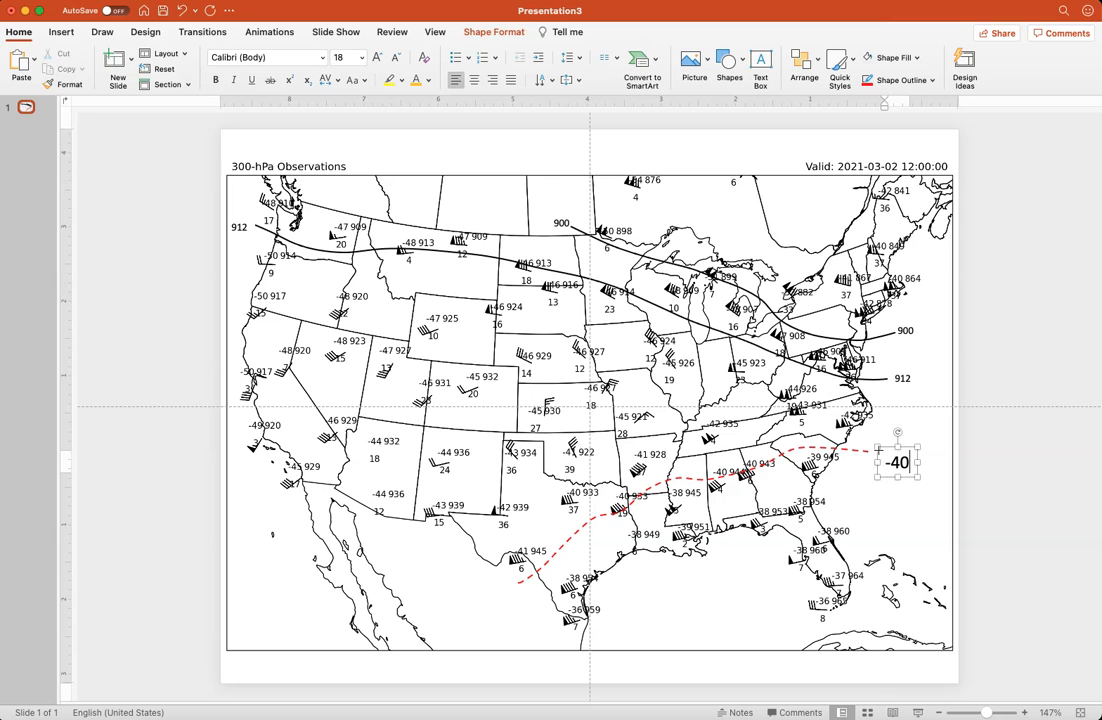
pyautogui.press('super+a')
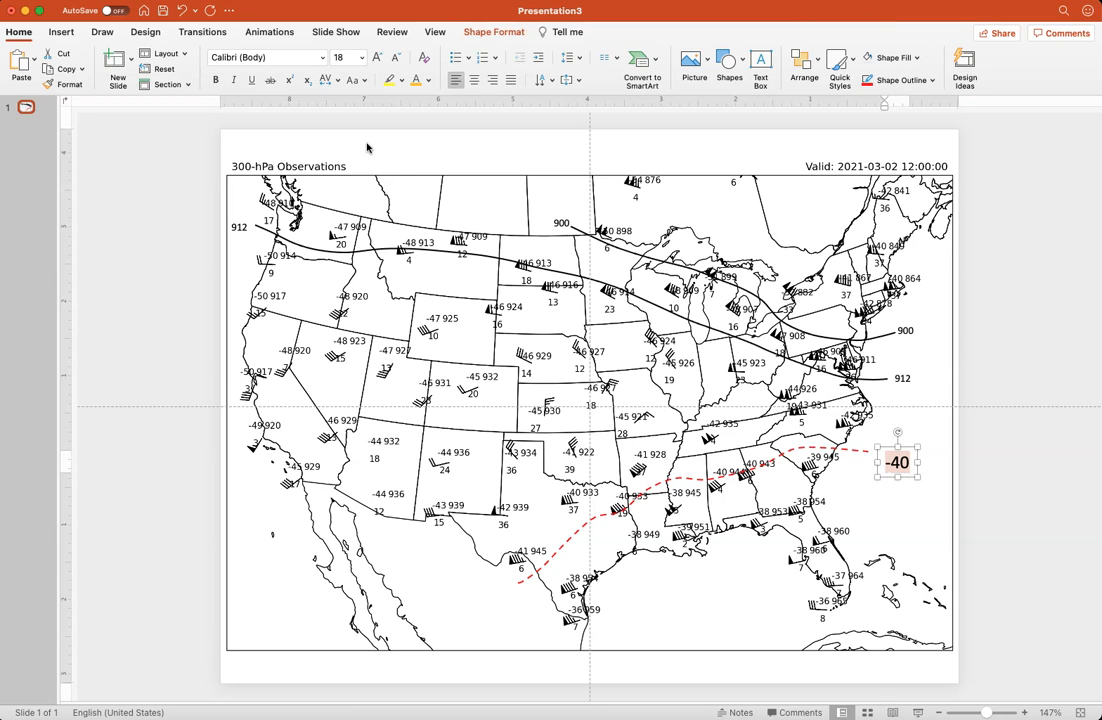
pyautogui.click(348, 60)
pyautogui.write('10')
pyautogui.press('Return')
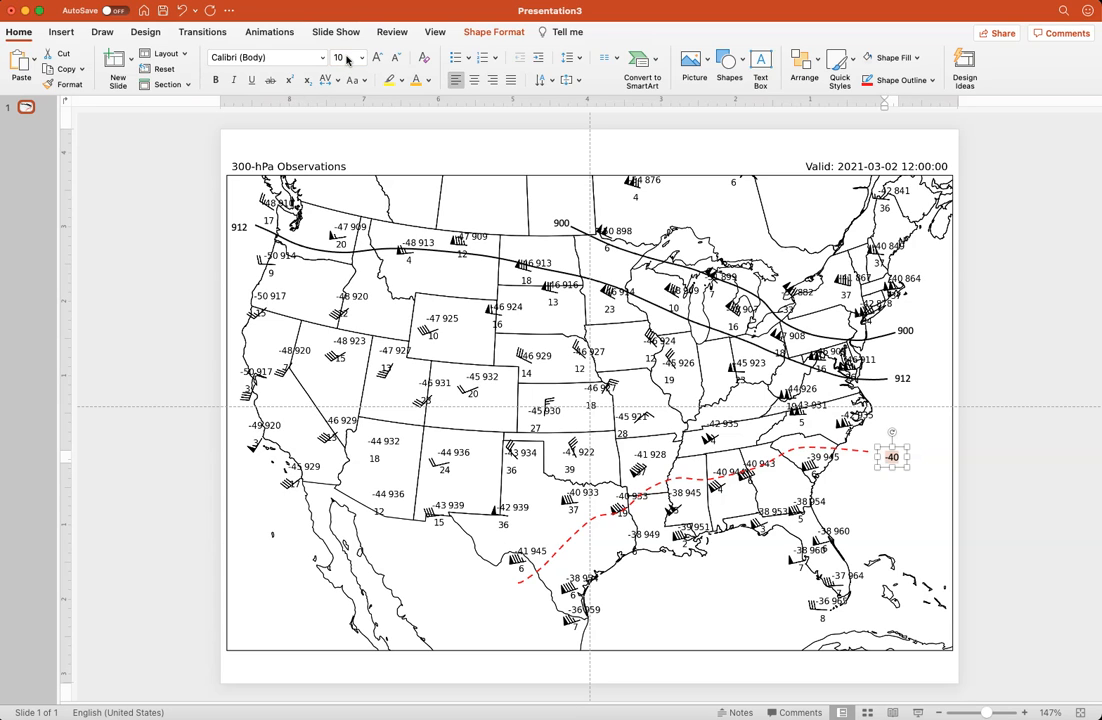
# Color the -40 label red and move it right up to the dashed curve's eastern end
pyautogui.click(427, 81)
pyautogui.click(432, 214)
pyautogui.moveTo(899, 447); pyautogui.dragTo(888, 442)
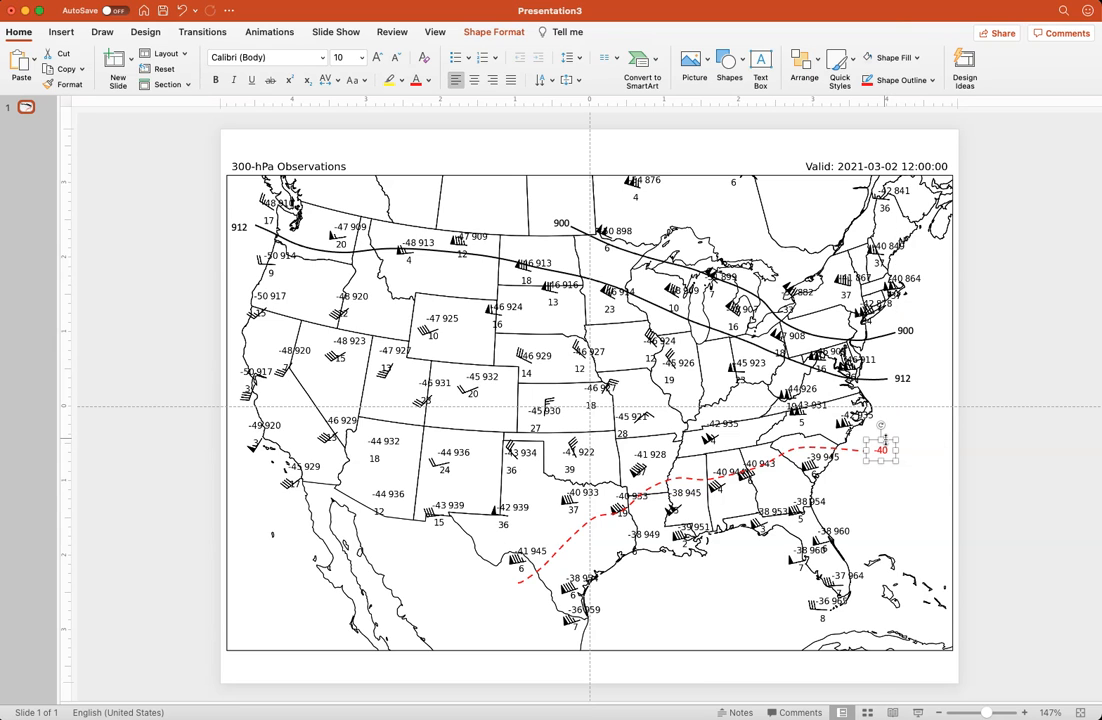
# Duplicate the red -40 label, place the copy at the dashed curve's southwestern end, and deselect it
pyautogui.press('super+c')
pyautogui.press('super+v')
pyautogui.moveTo(897, 452); pyautogui.dragTo(504, 578)
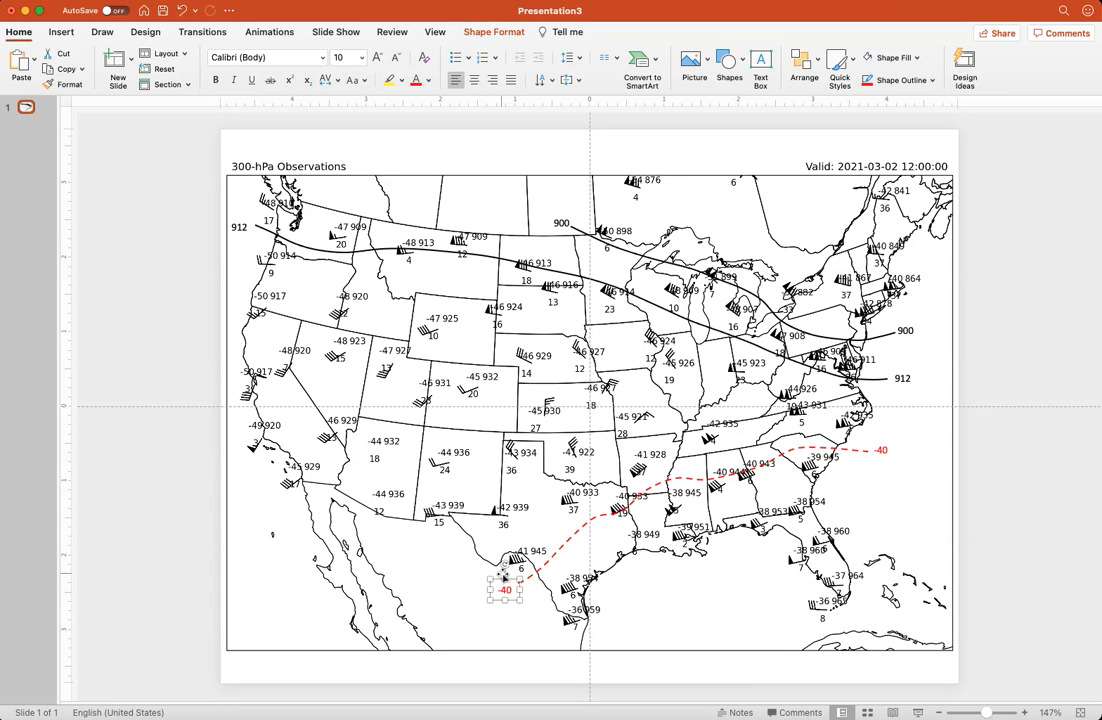
pyautogui.click(187, 476)
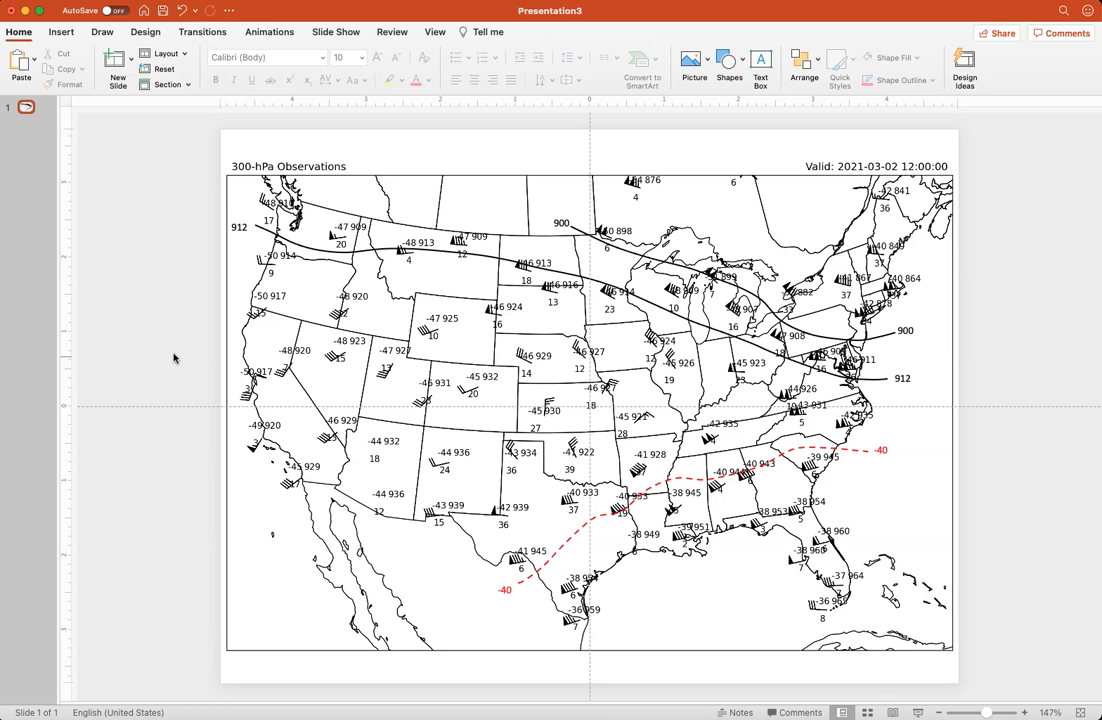
# Save the presentation in the SP2021 folder as hw6_electronic_contours in PowerPoint Presentation (.pptx) format
pyautogui.click(165, 11)
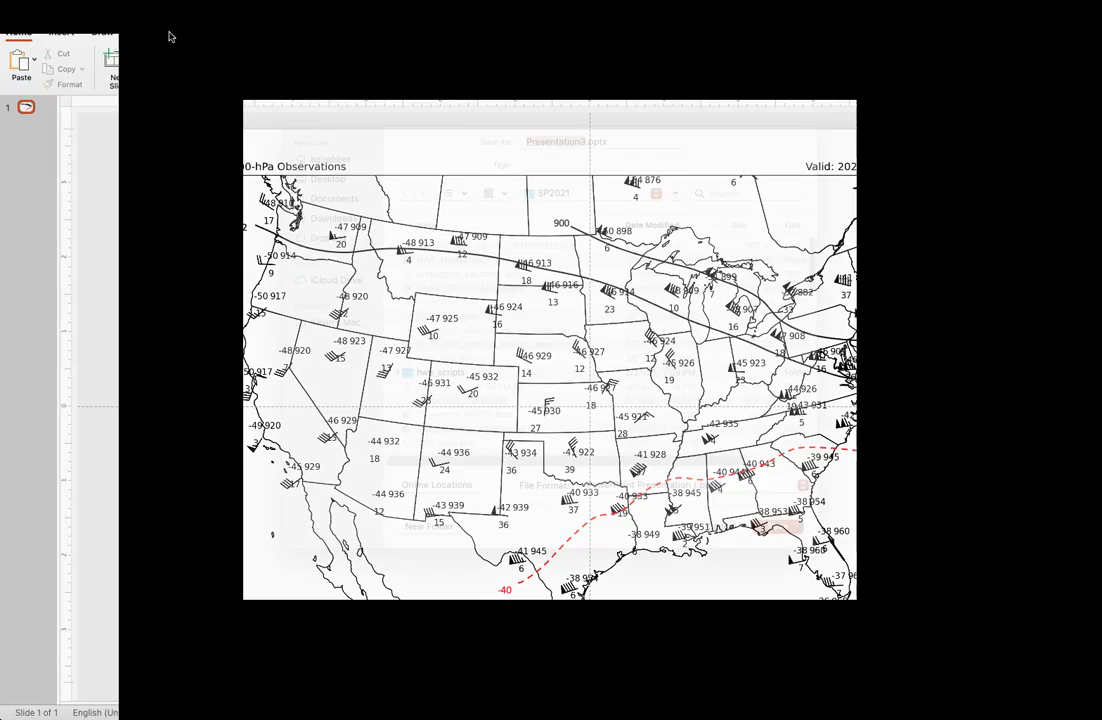
pyautogui.write('hw6_')
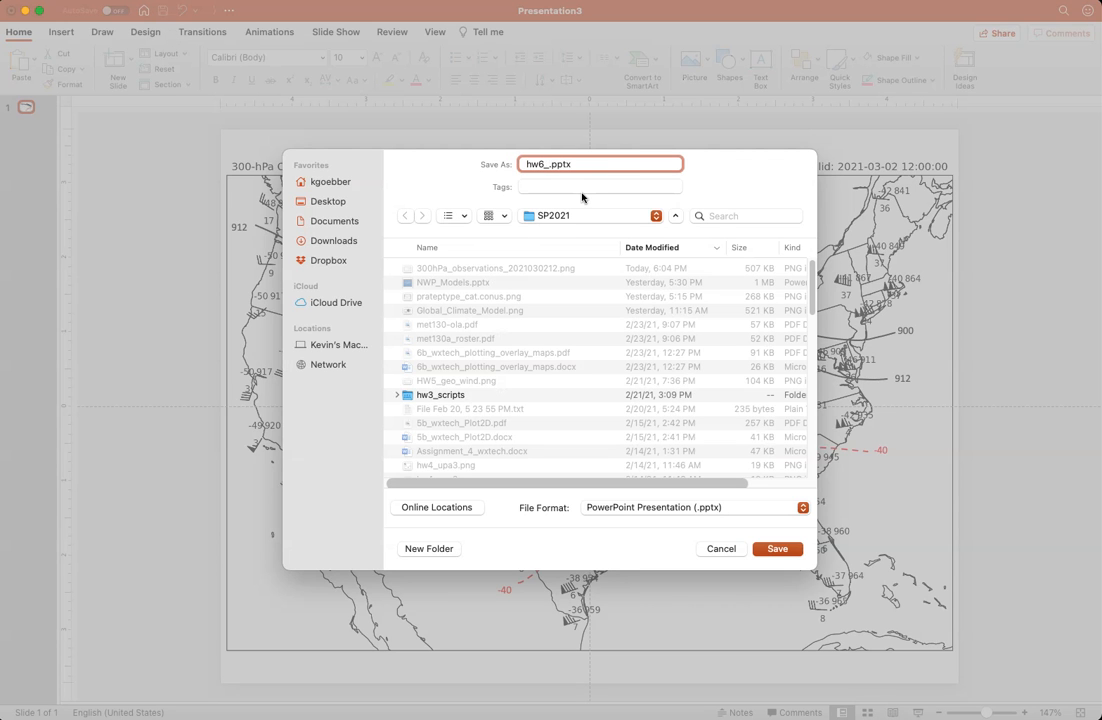
pyautogui.write('electronic_contours')
pyautogui.press('Return')
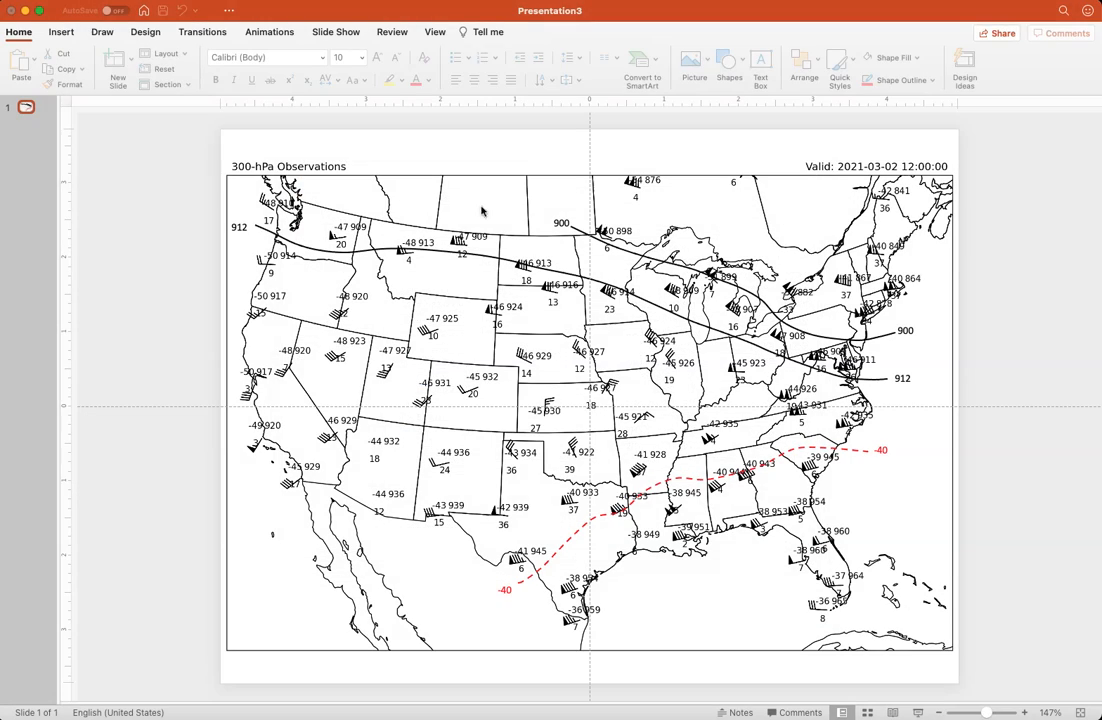
# Save a PDF copy of the presentation as hw6_electronic_contours.pdf in the SP2021 folder
pyautogui.click(22, 33)
pyautogui.click(22, 33)
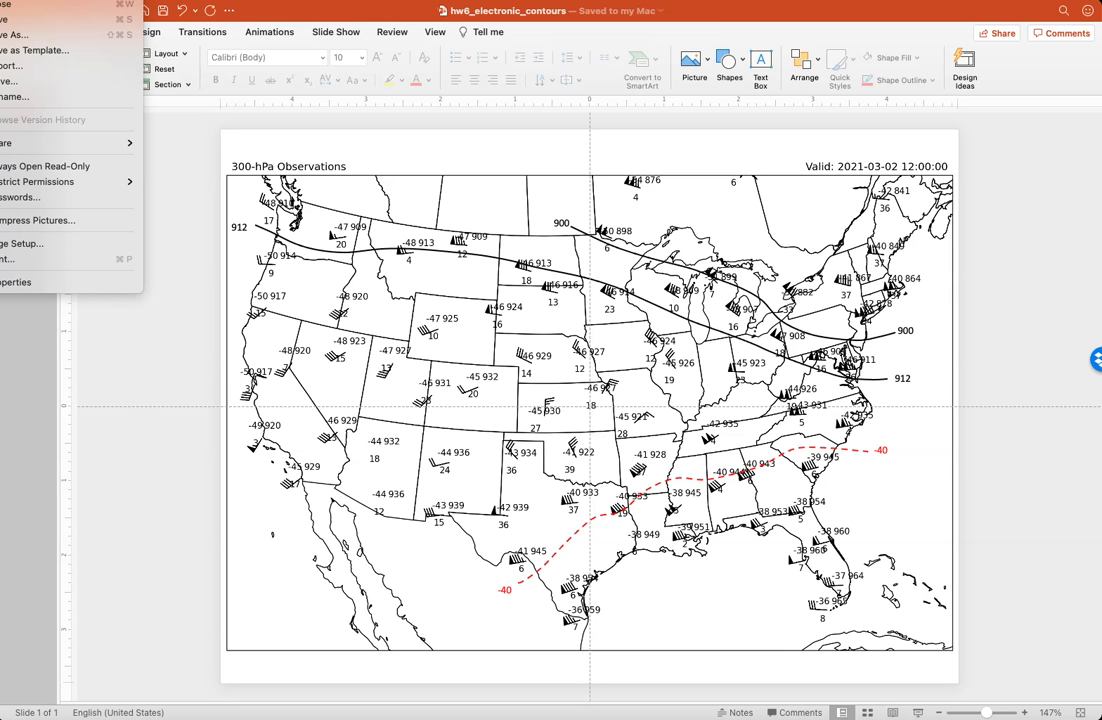
pyautogui.click(49, 38)
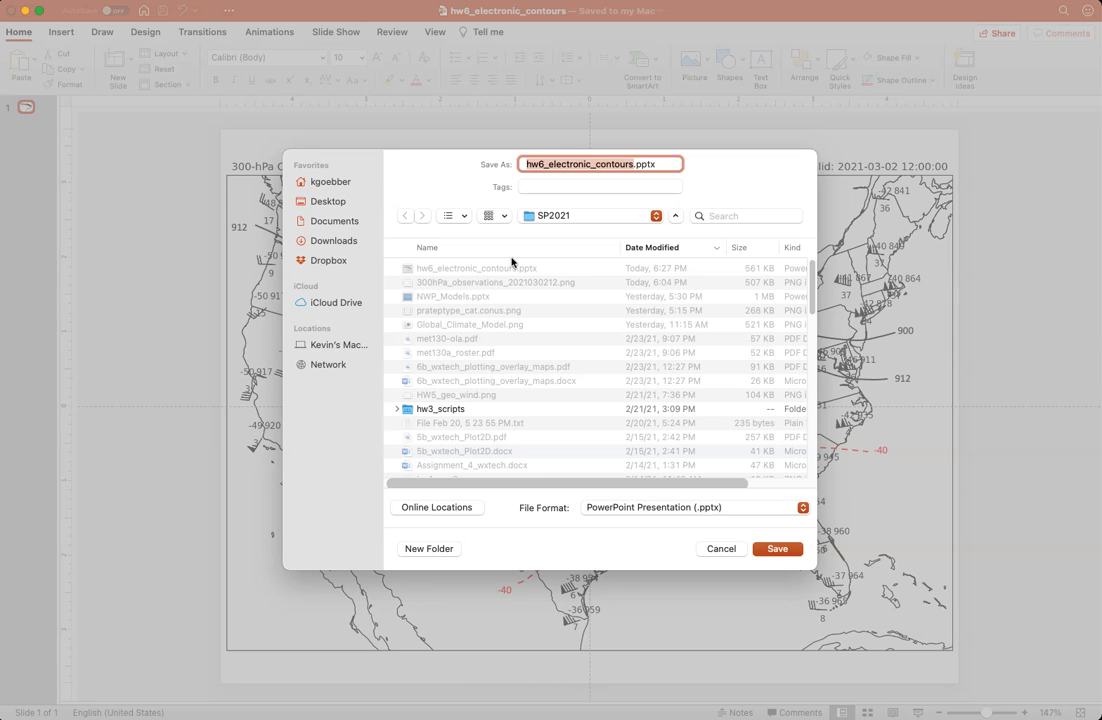
pyautogui.click(651, 509)
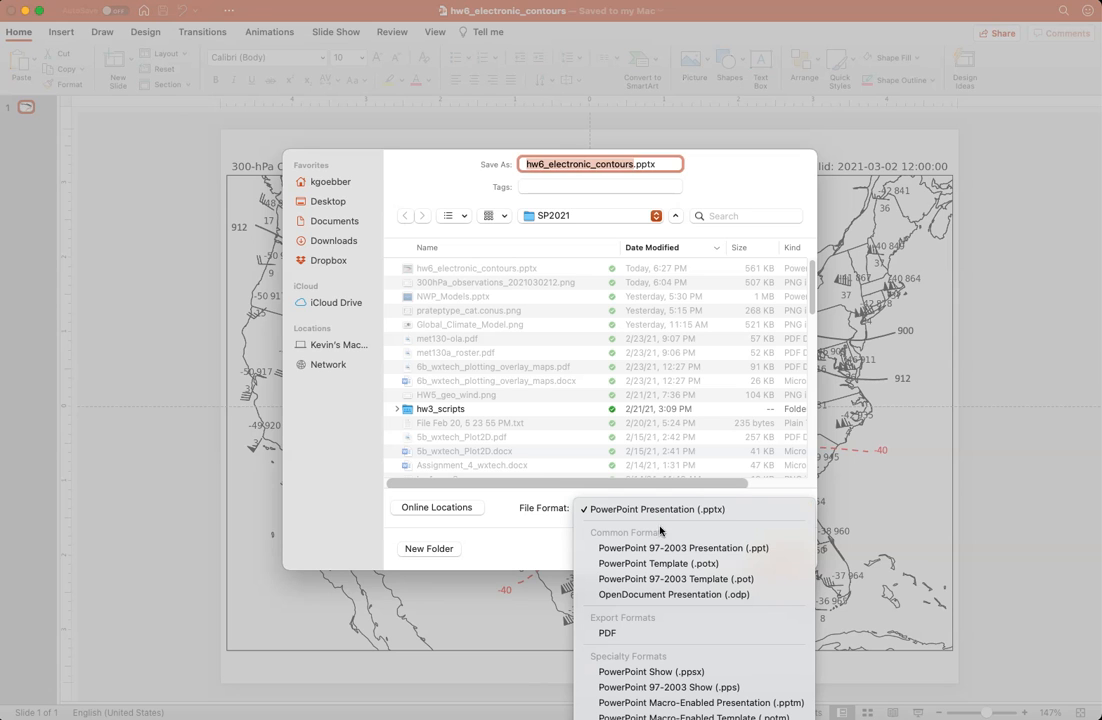
pyautogui.click(695, 634)
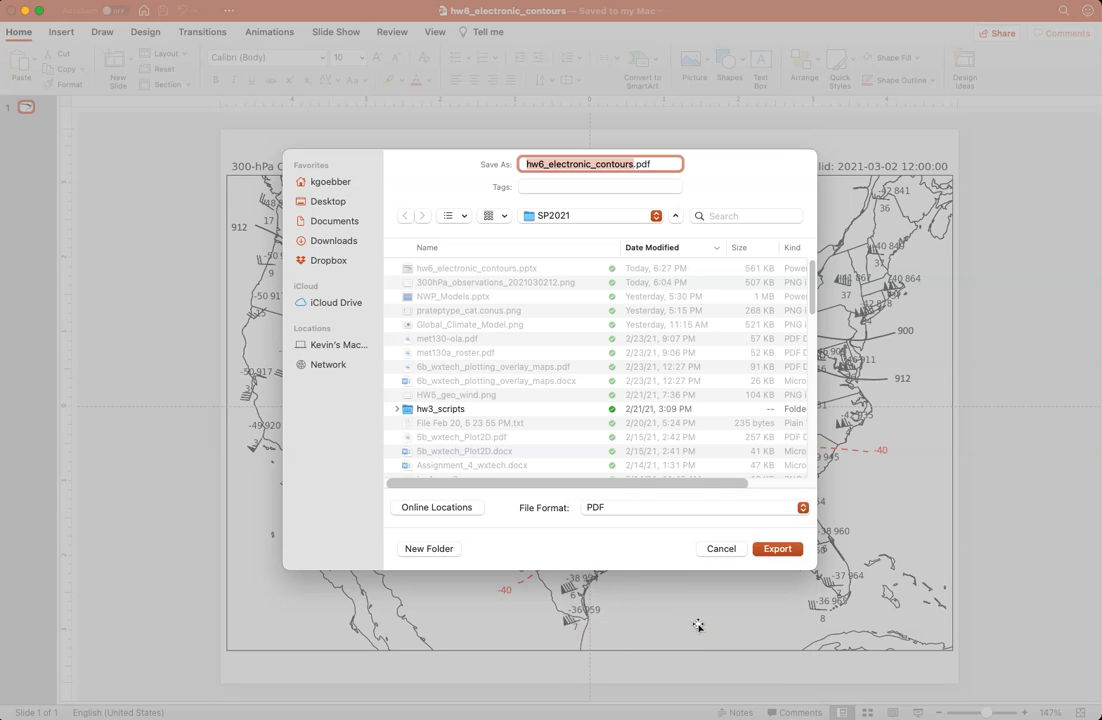
pyautogui.click(777, 549)
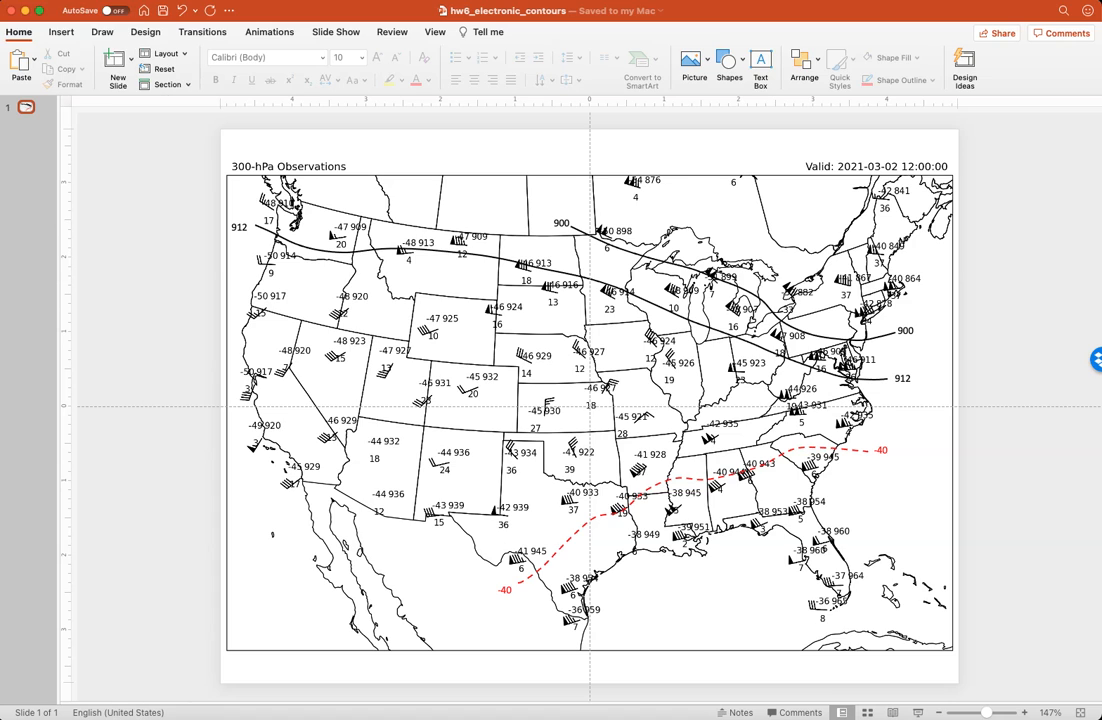
# Export only the current slide as the PNG image hw6_electronic_contours.png in the SP2021 folder
pyautogui.click(2, 0)
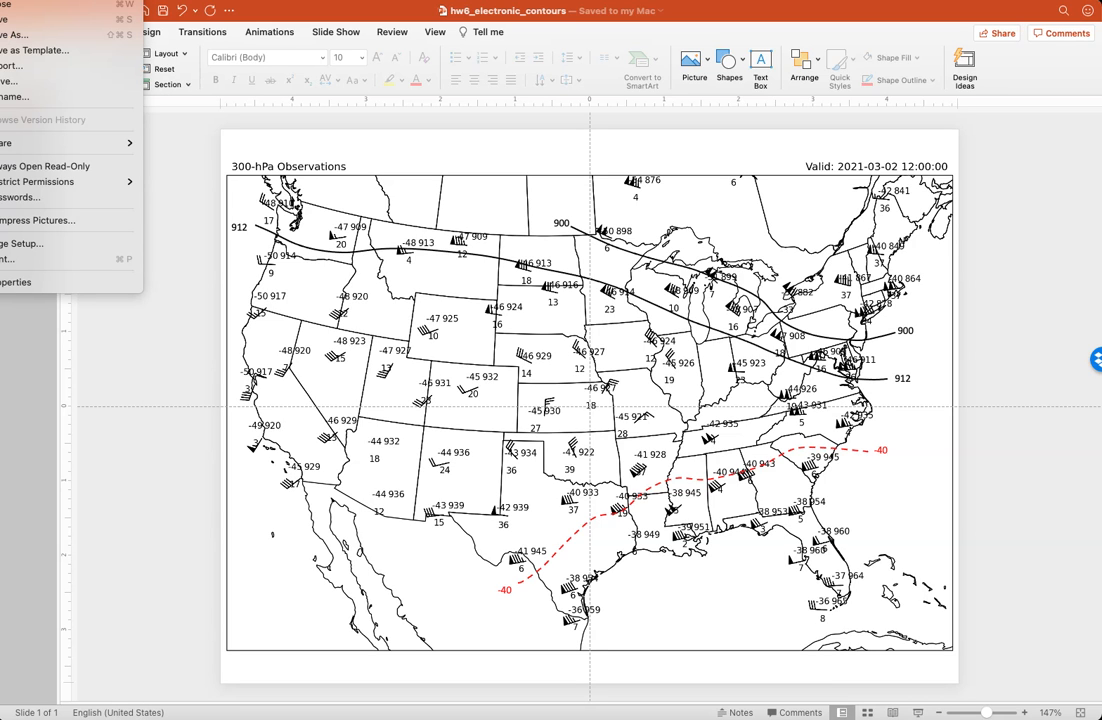
pyautogui.click(53, 66)
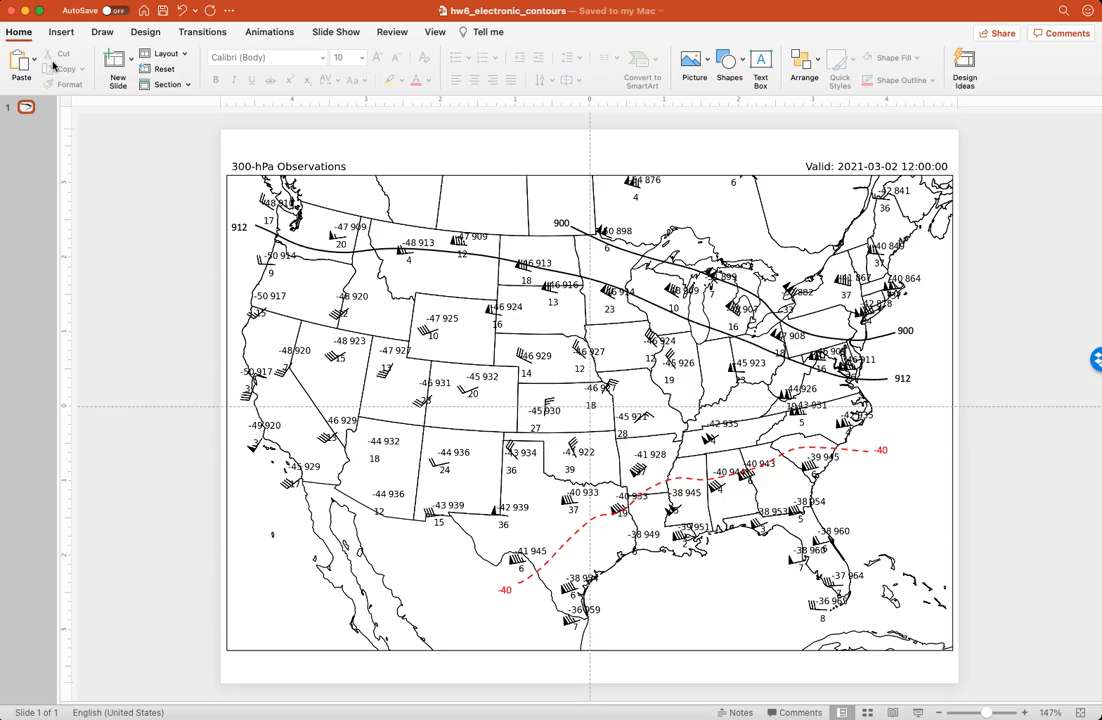
pyautogui.click(580, 501)
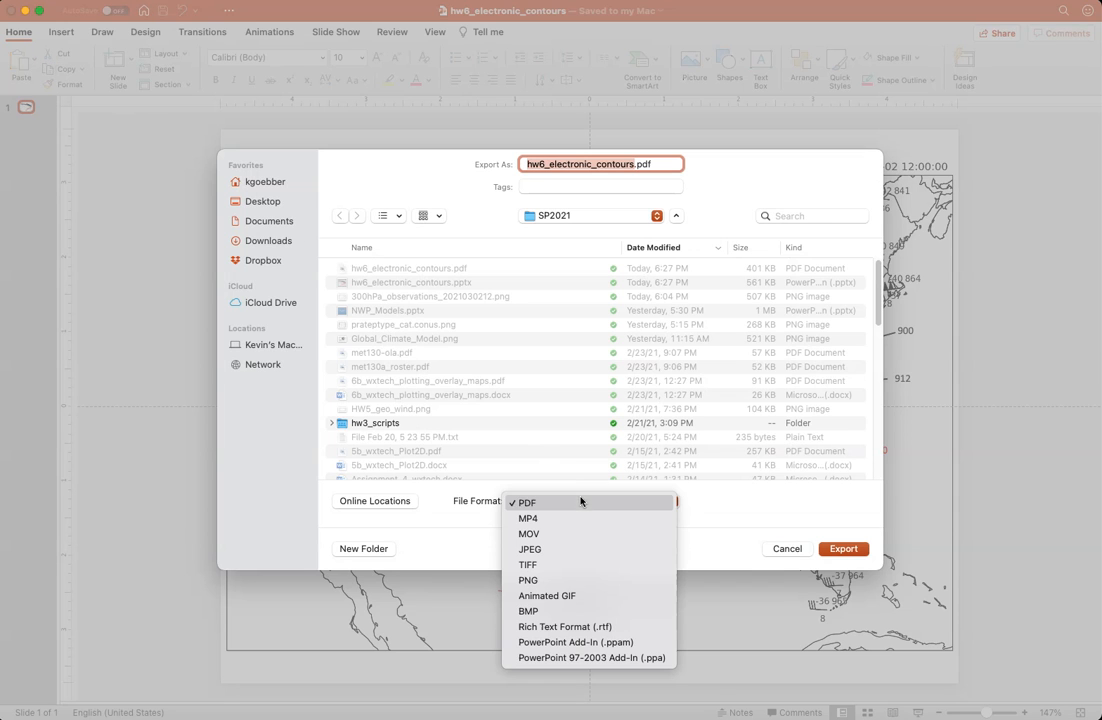
pyautogui.click(604, 580)
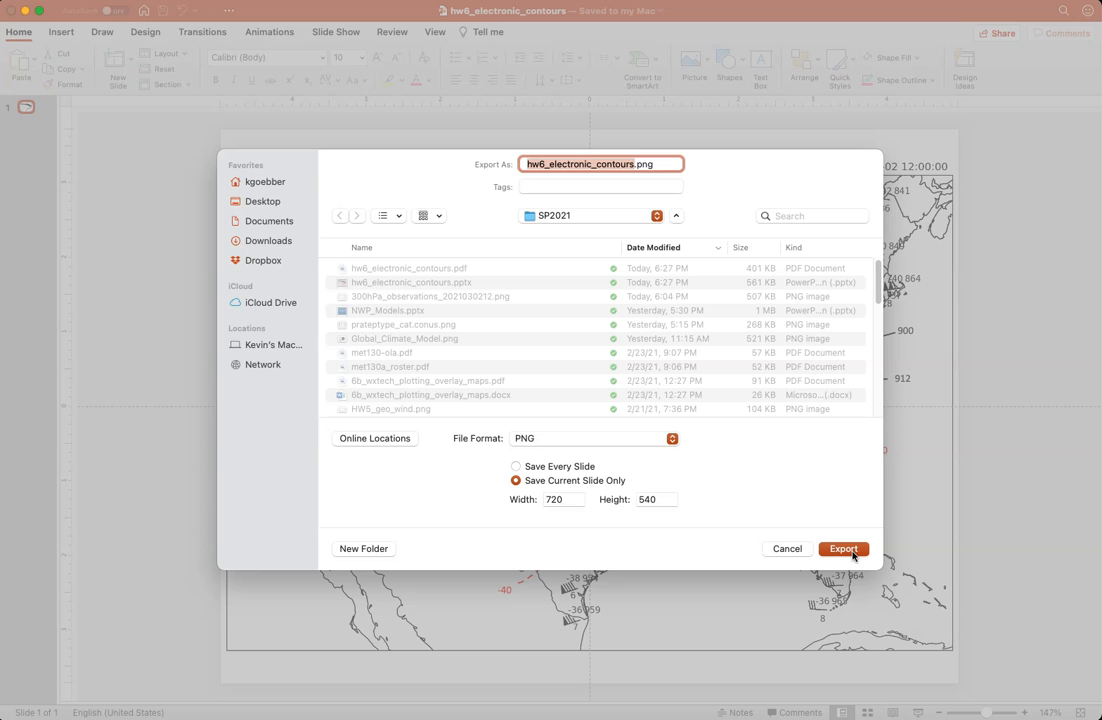
pyautogui.click(843, 549)
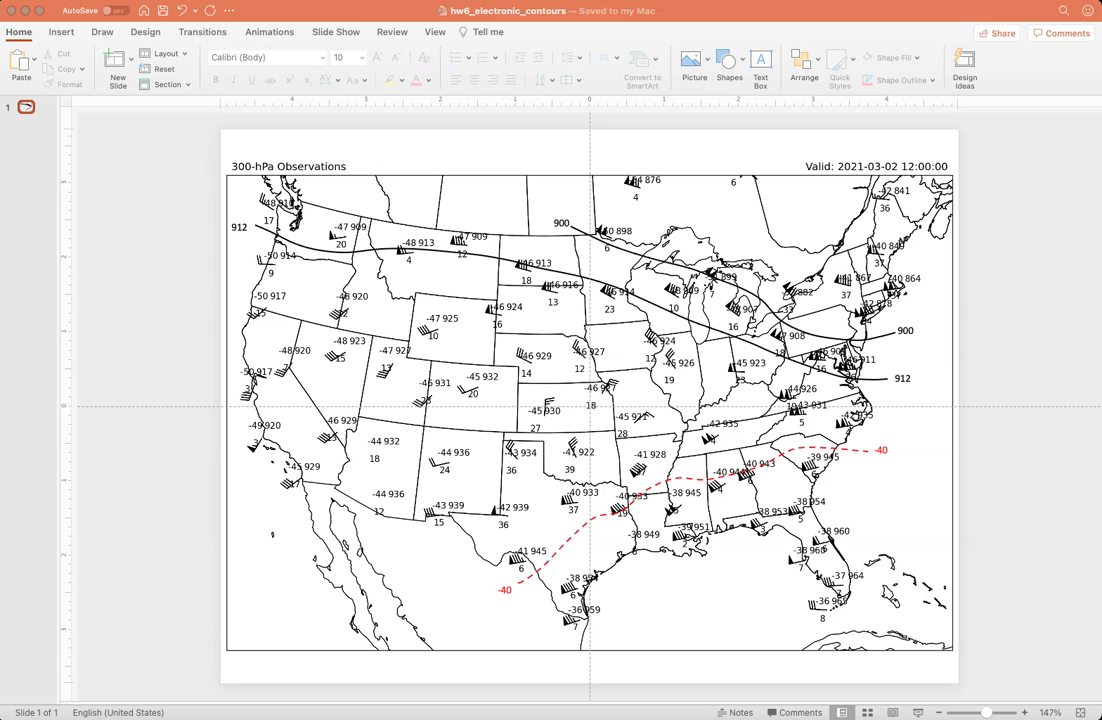
# View the exported hw6_electronic_contours.png in an enlarged image viewer window, and dismiss that window
pyautogui.moveTo(1100, 5); pyautogui.dragTo(358, 143)
pyautogui.moveTo(628, 548); pyautogui.dragTo(975, 679)
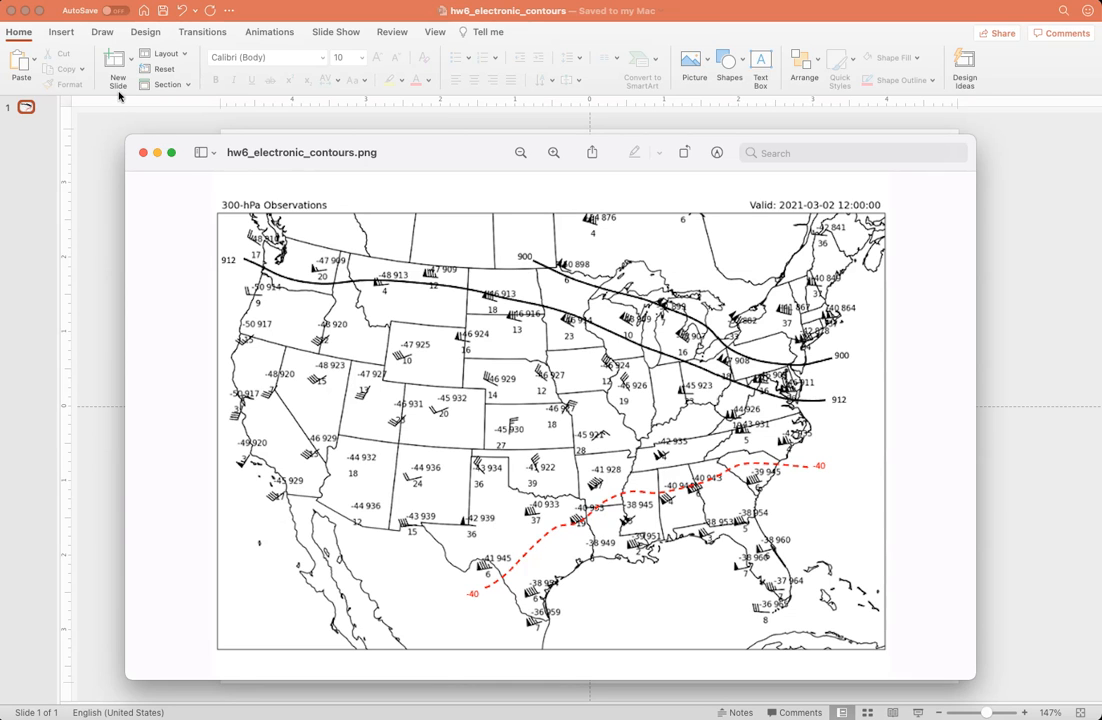
pyautogui.click(155, 151)
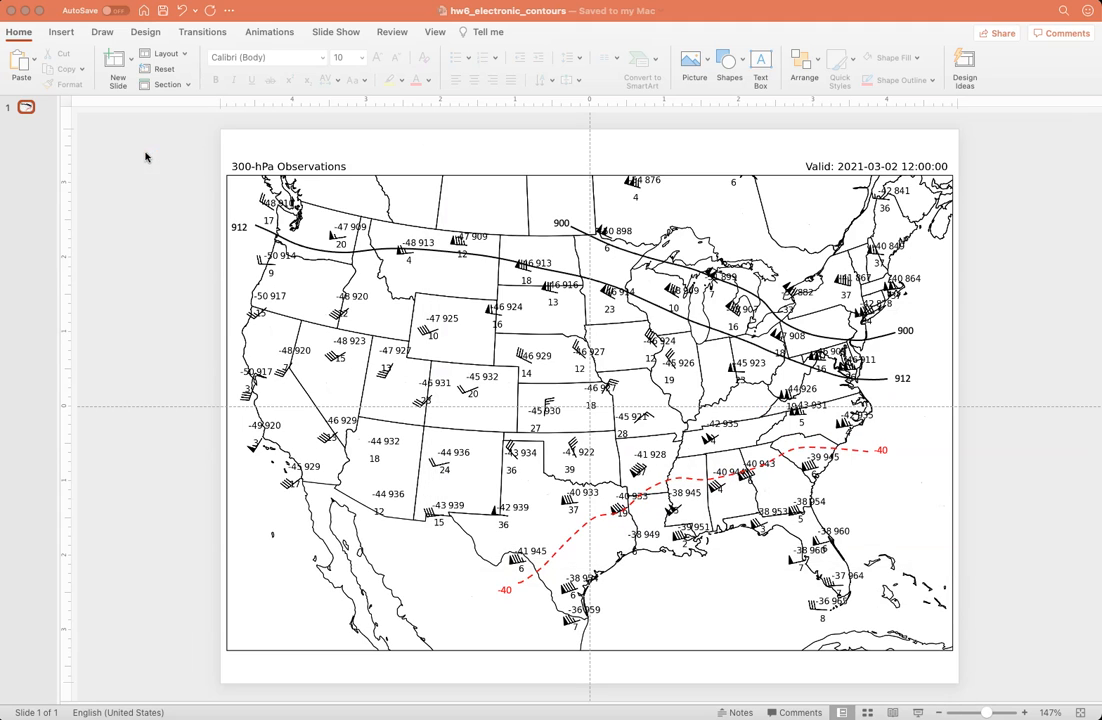